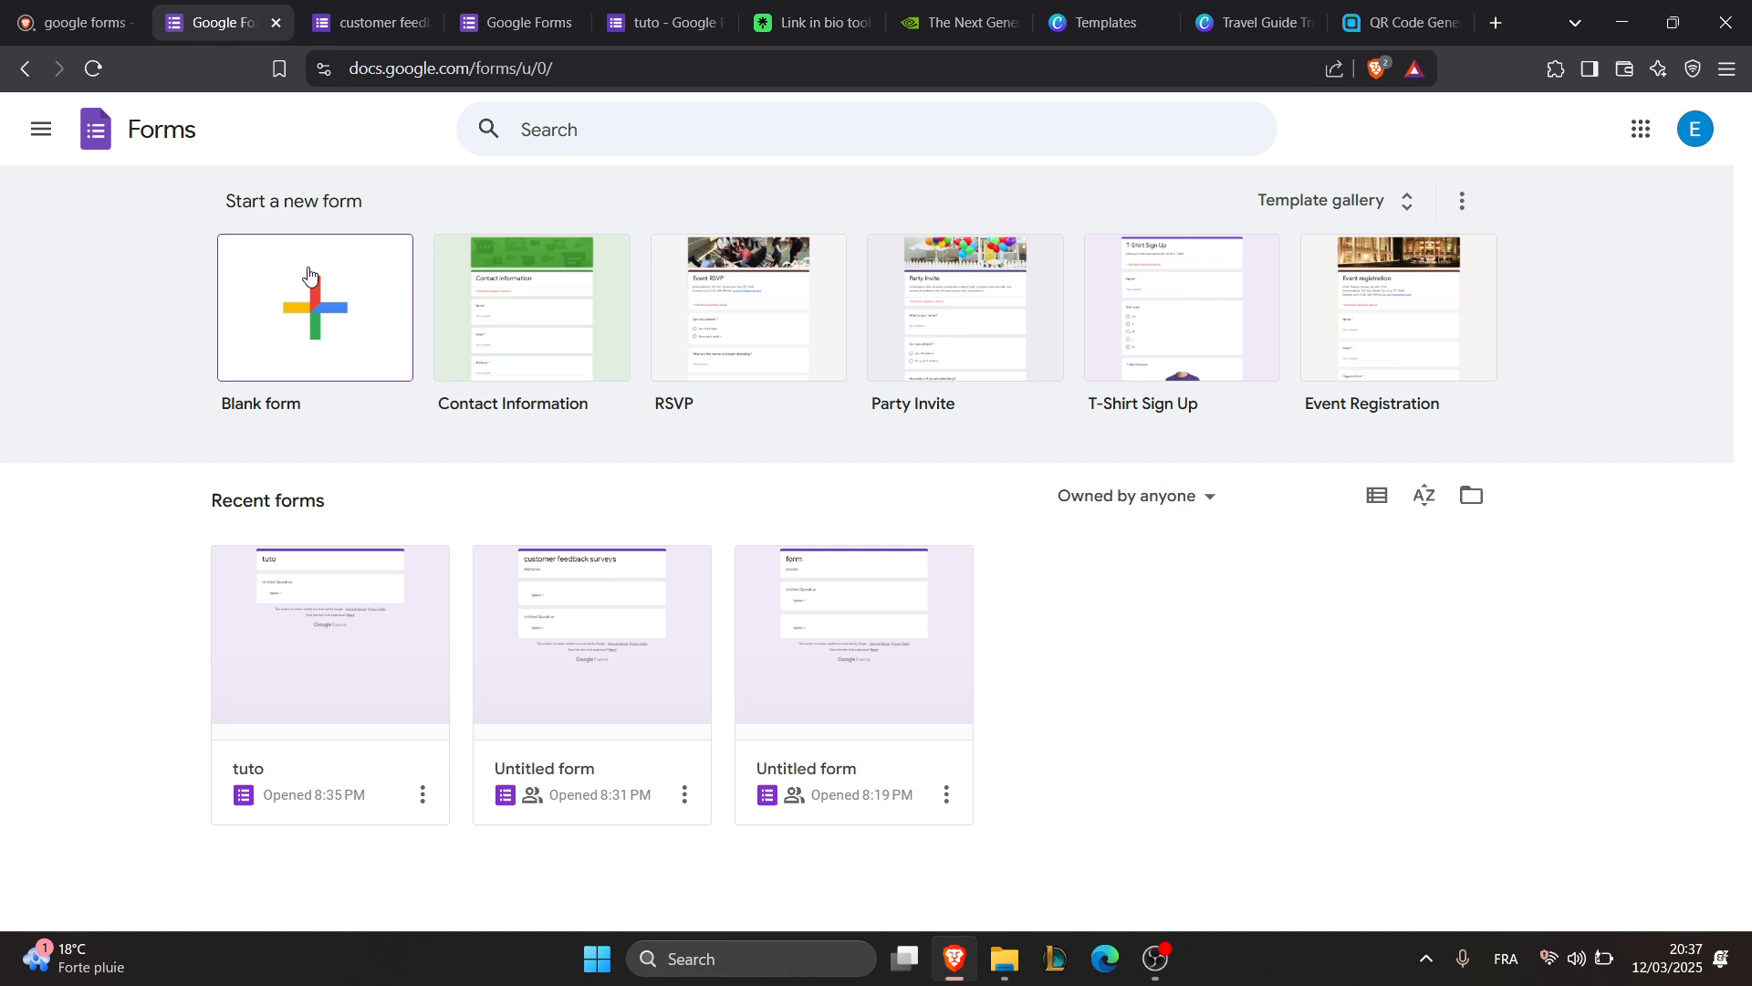
- Open the Google Workspace page for Google Forms from the search results and display it in English
{"action": "left_click", "coordinate": [57, 26]}
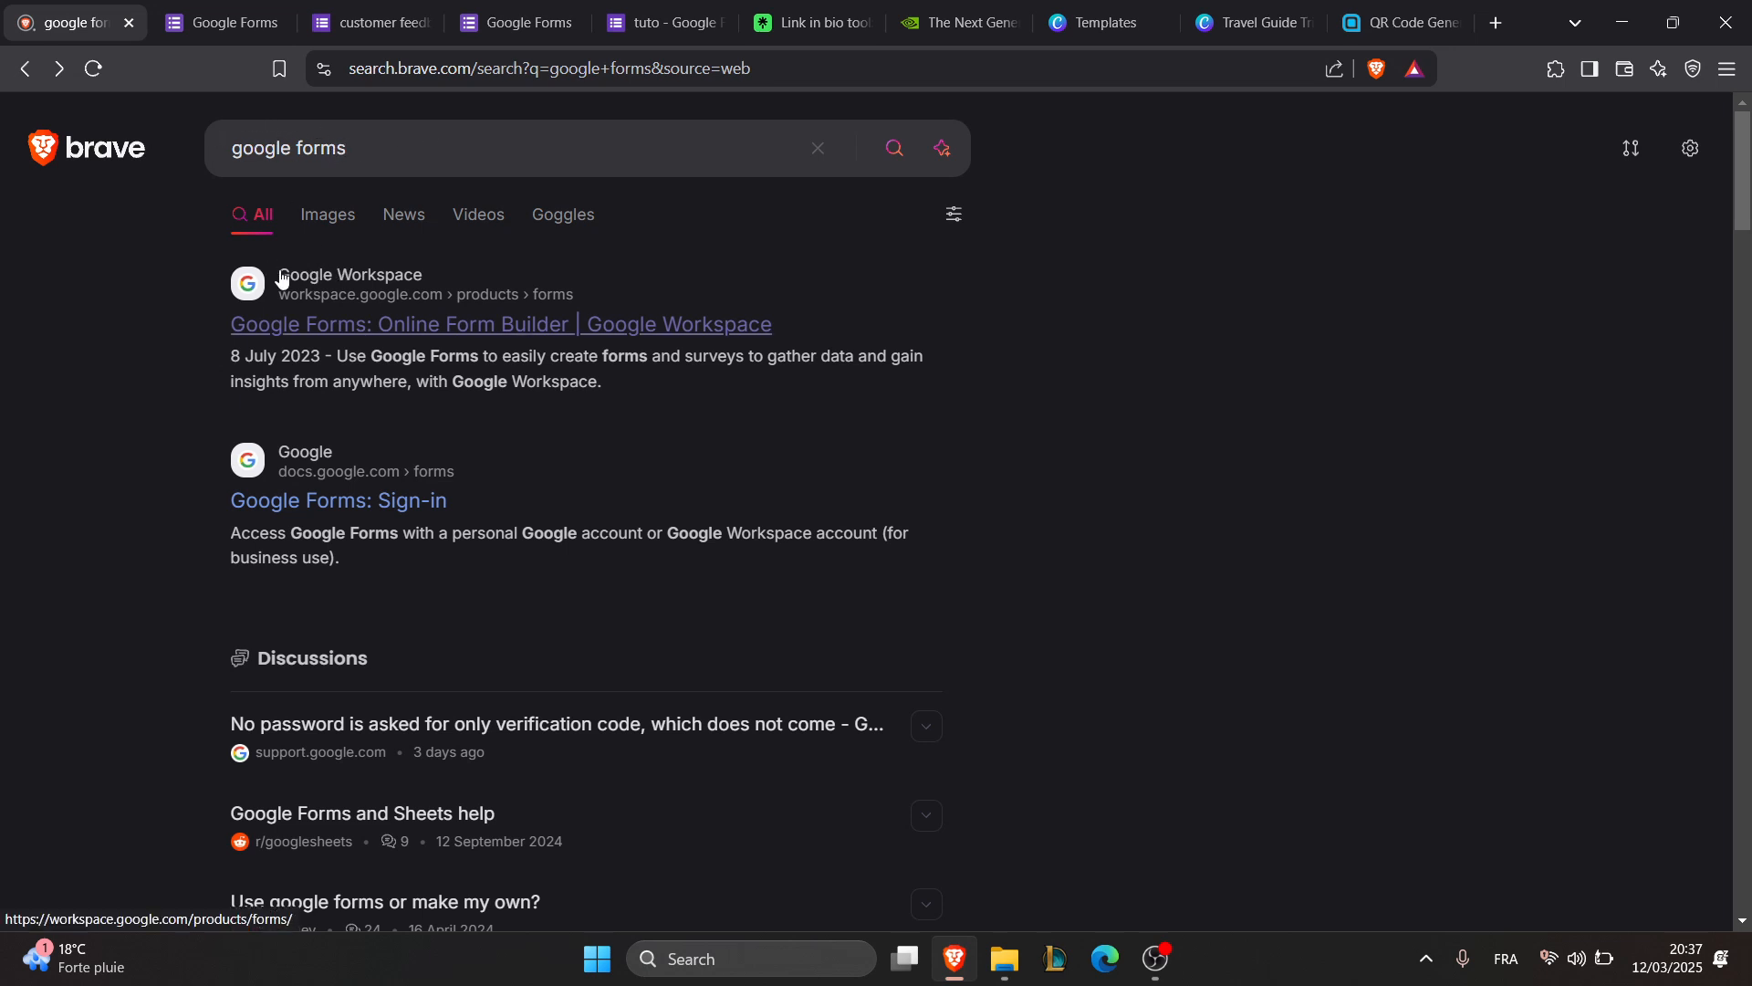
{"action": "left_click", "coordinate": [294, 326]}
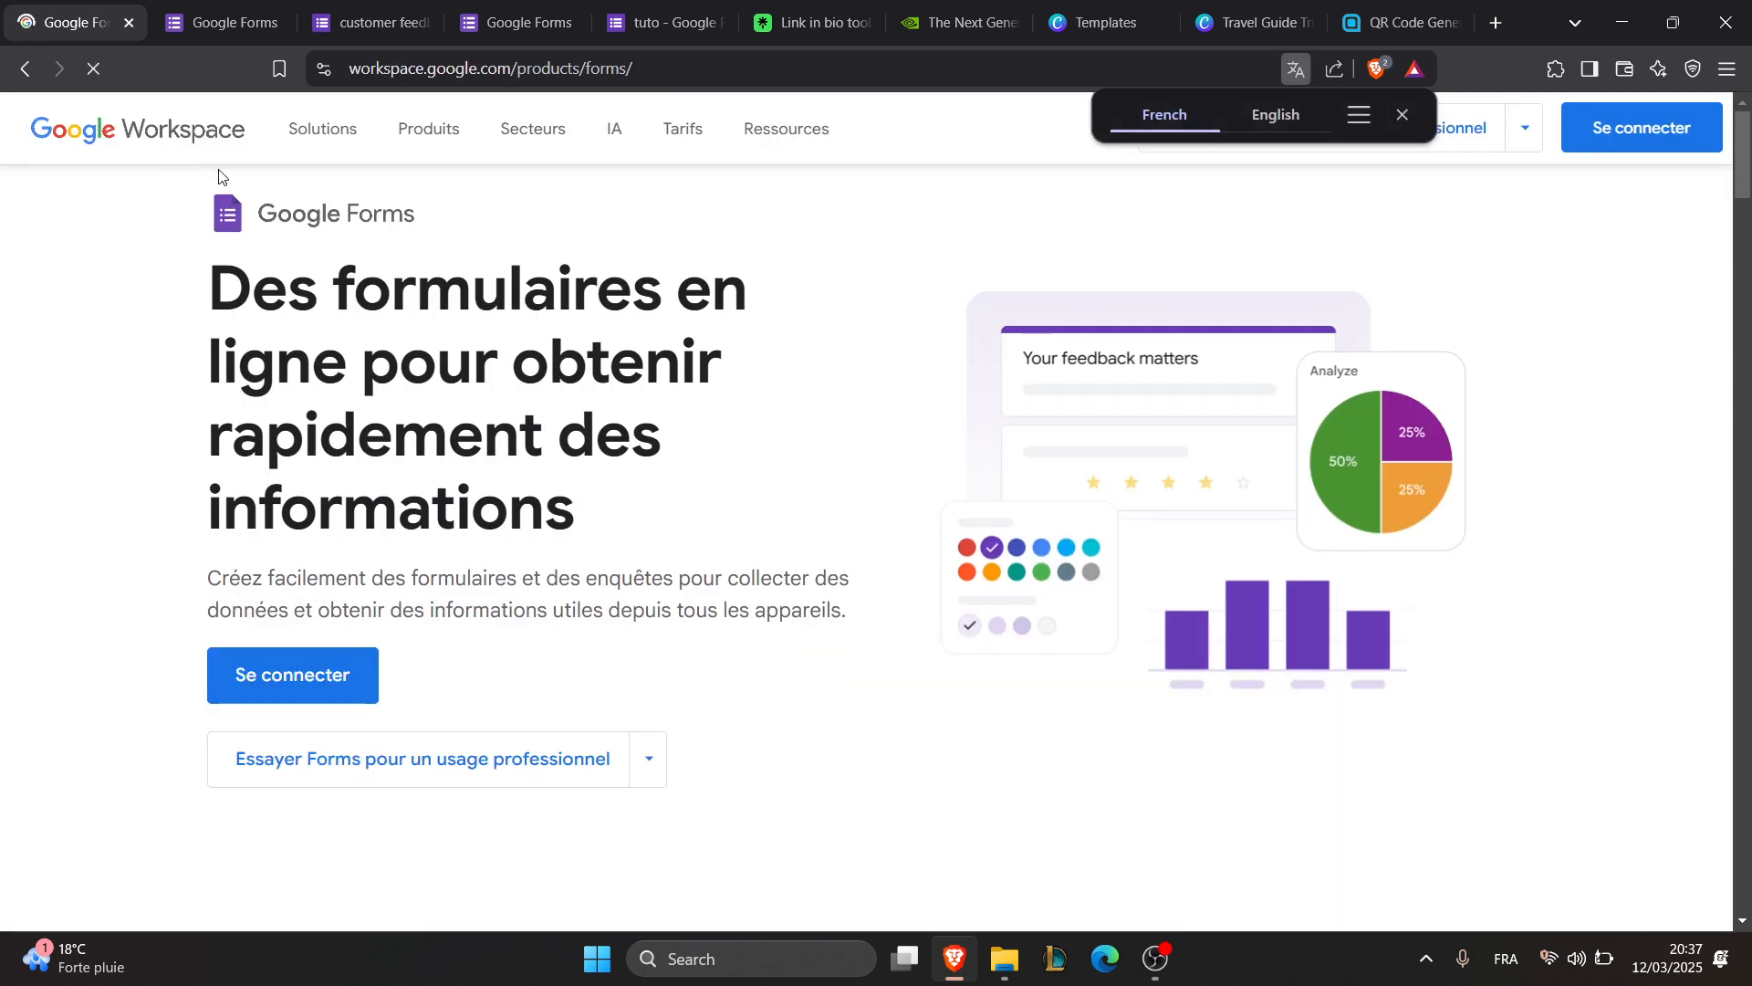
{"action": "left_click", "coordinate": [1297, 119]}
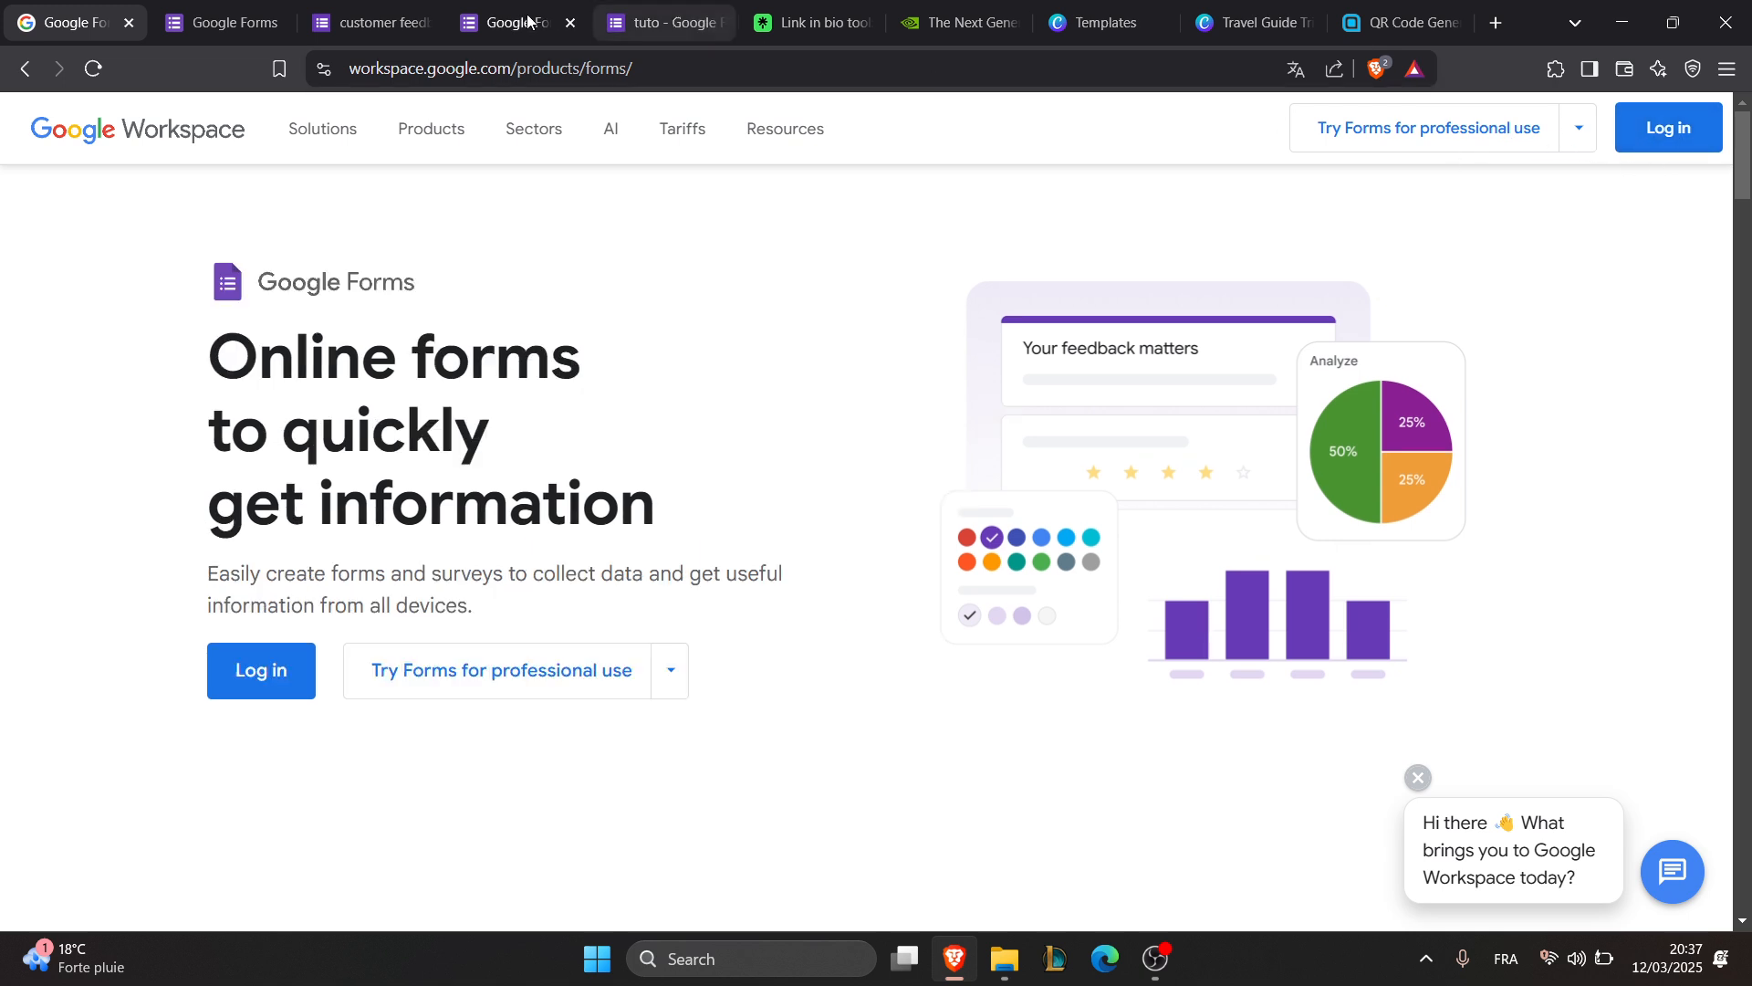
- Return to the Google Forms home page and create a blank form
{"action": "left_click", "coordinate": [208, 8]}
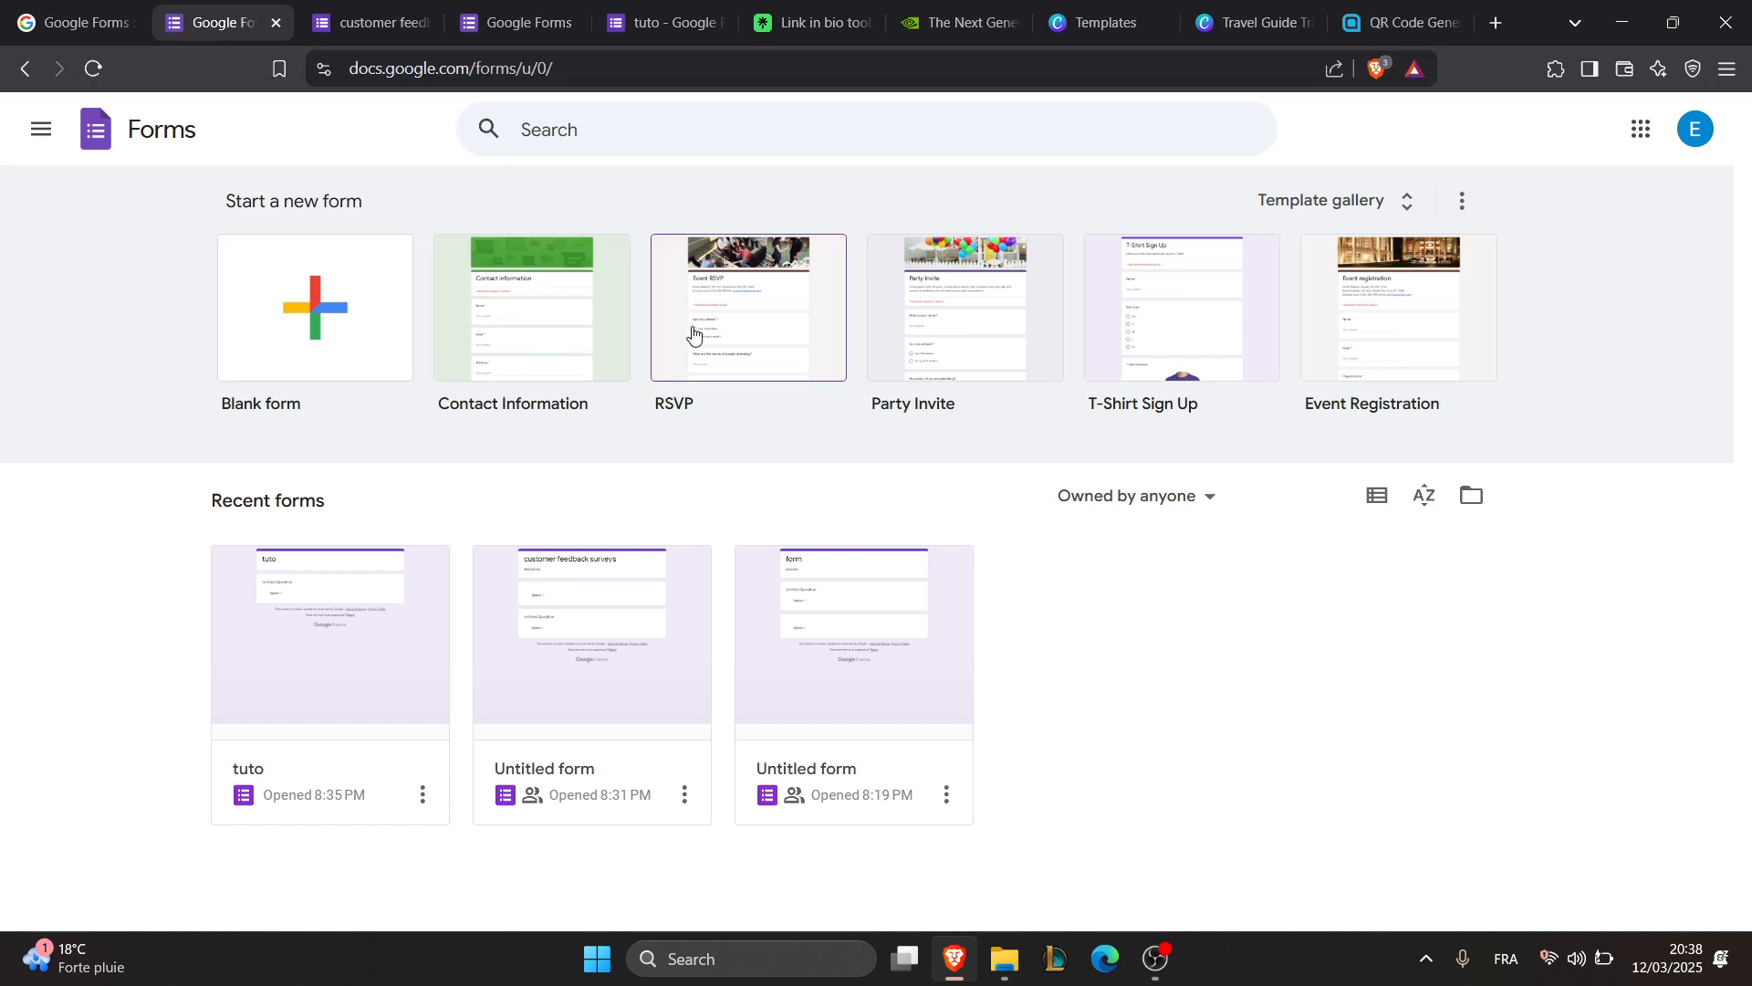
{"action": "left_click", "coordinate": [296, 315]}
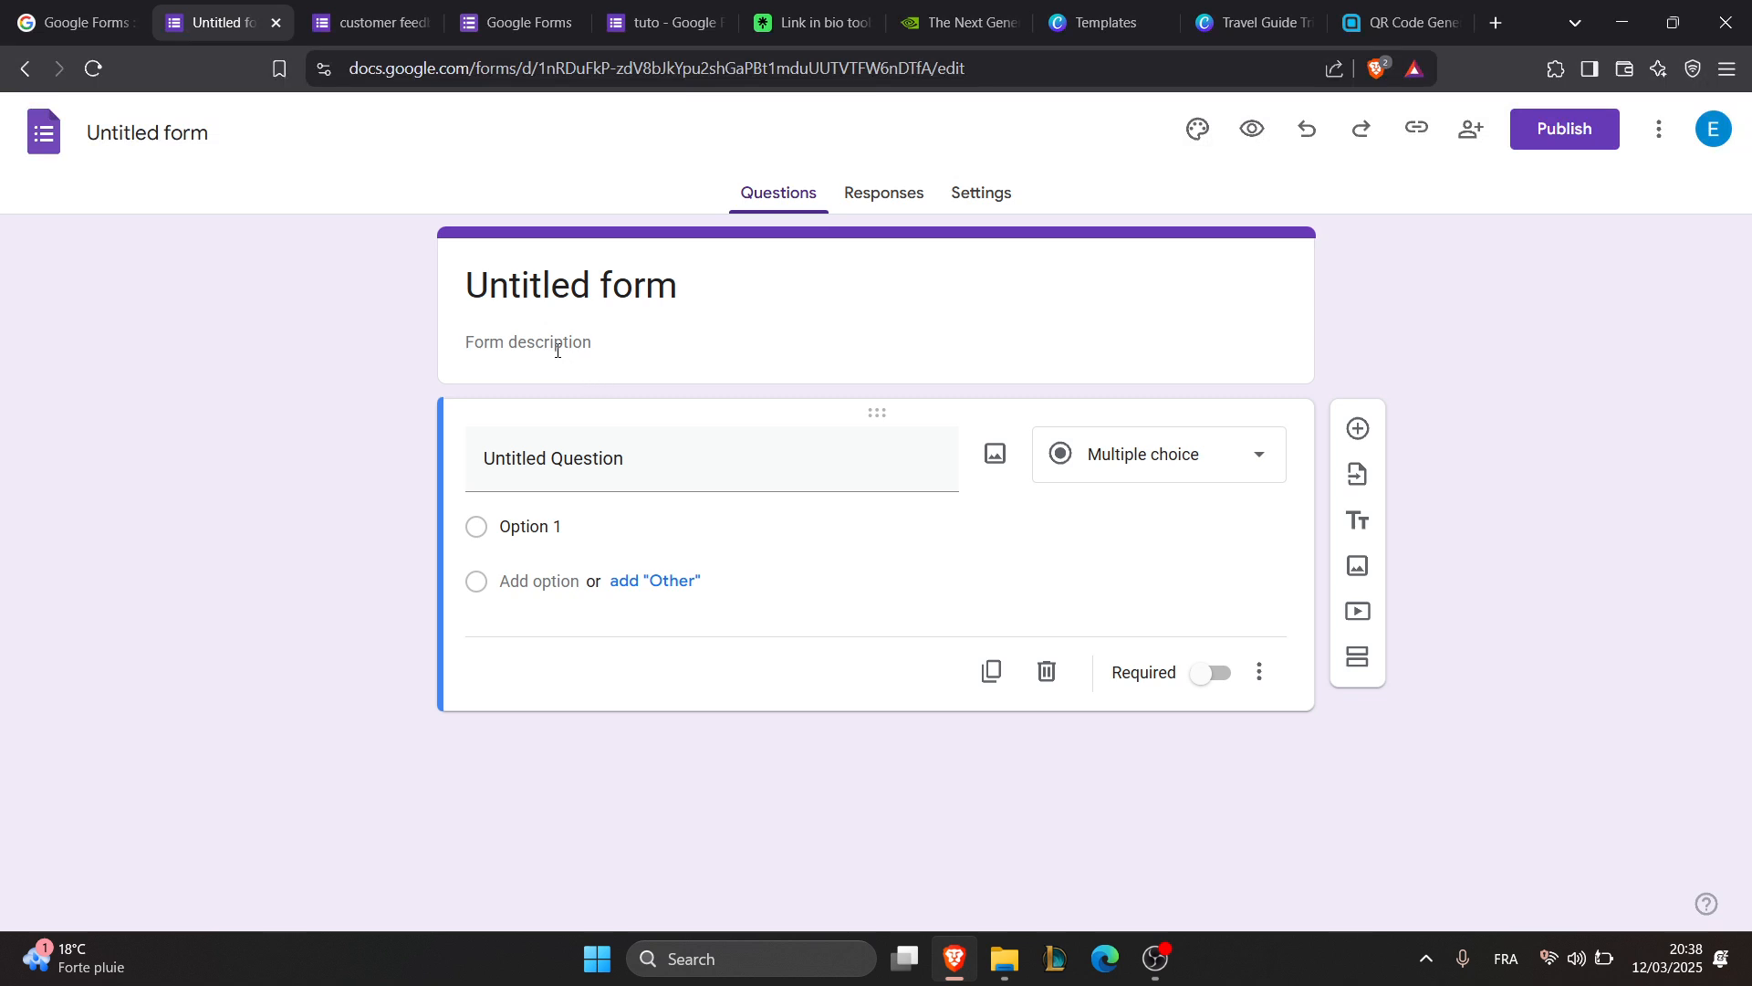
{"action": "left_click", "coordinate": [587, 283]}
{"action": "left_click_drag", "start_coordinate": [696, 285], "coordinate": [383, 298]}
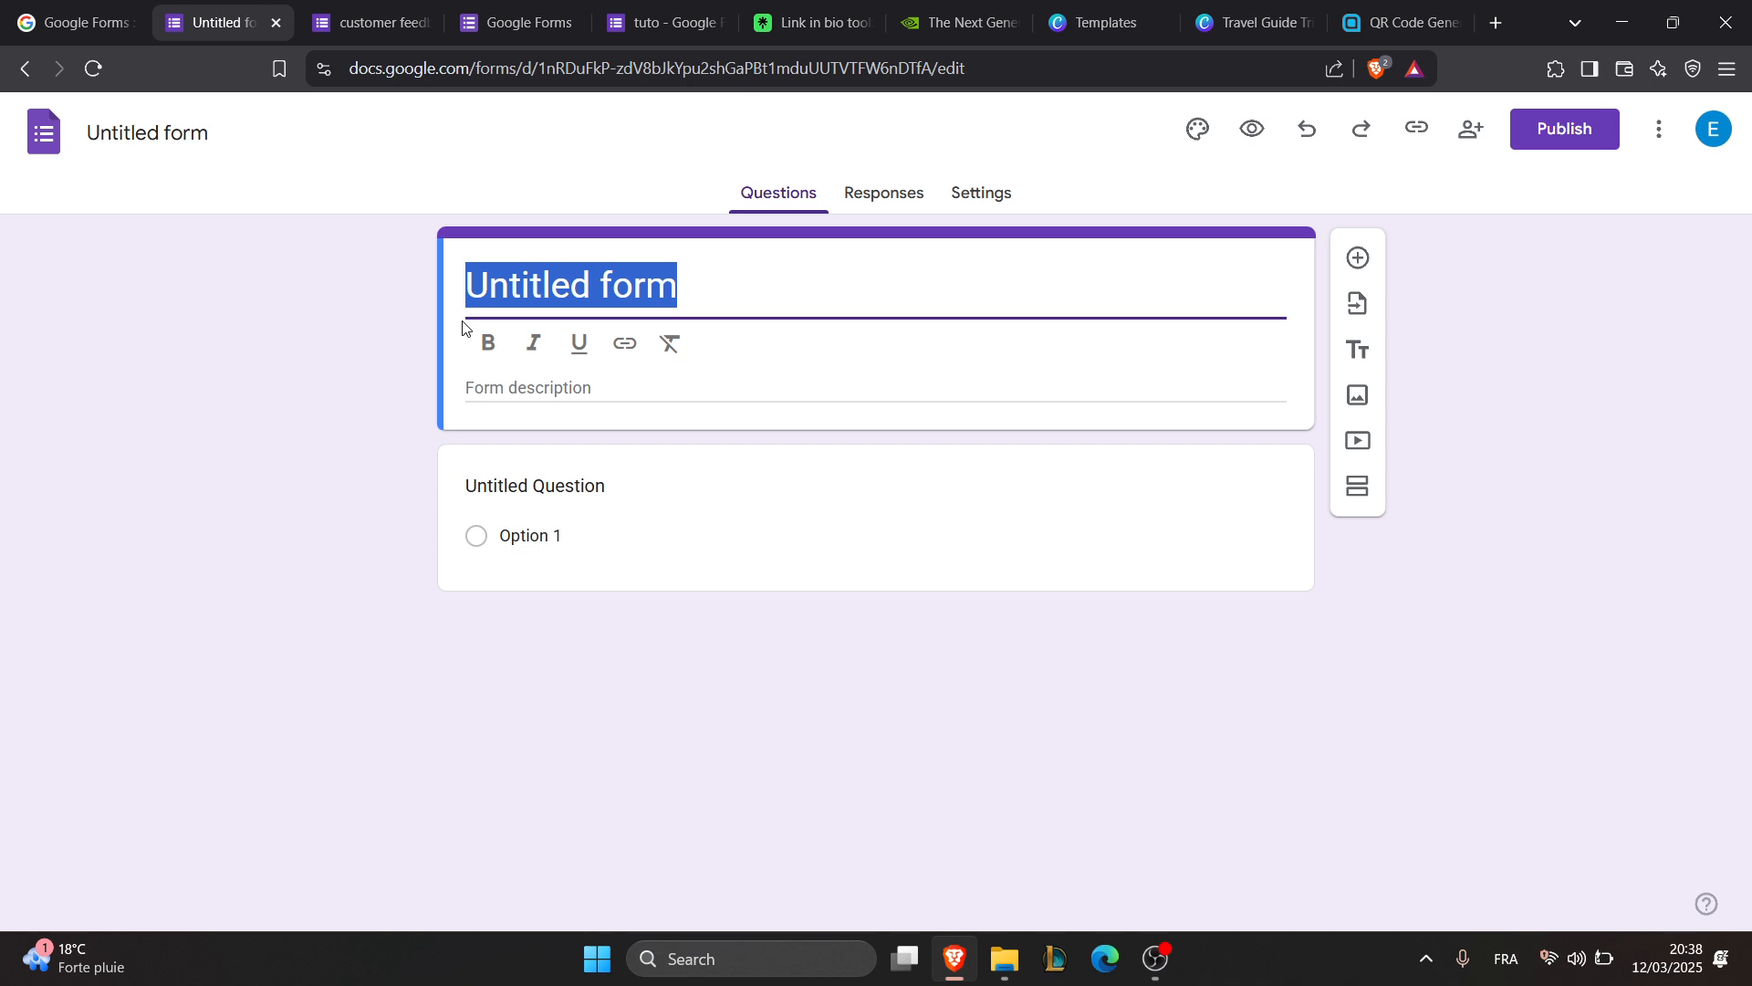
{"action": "type", "text": "cut"}
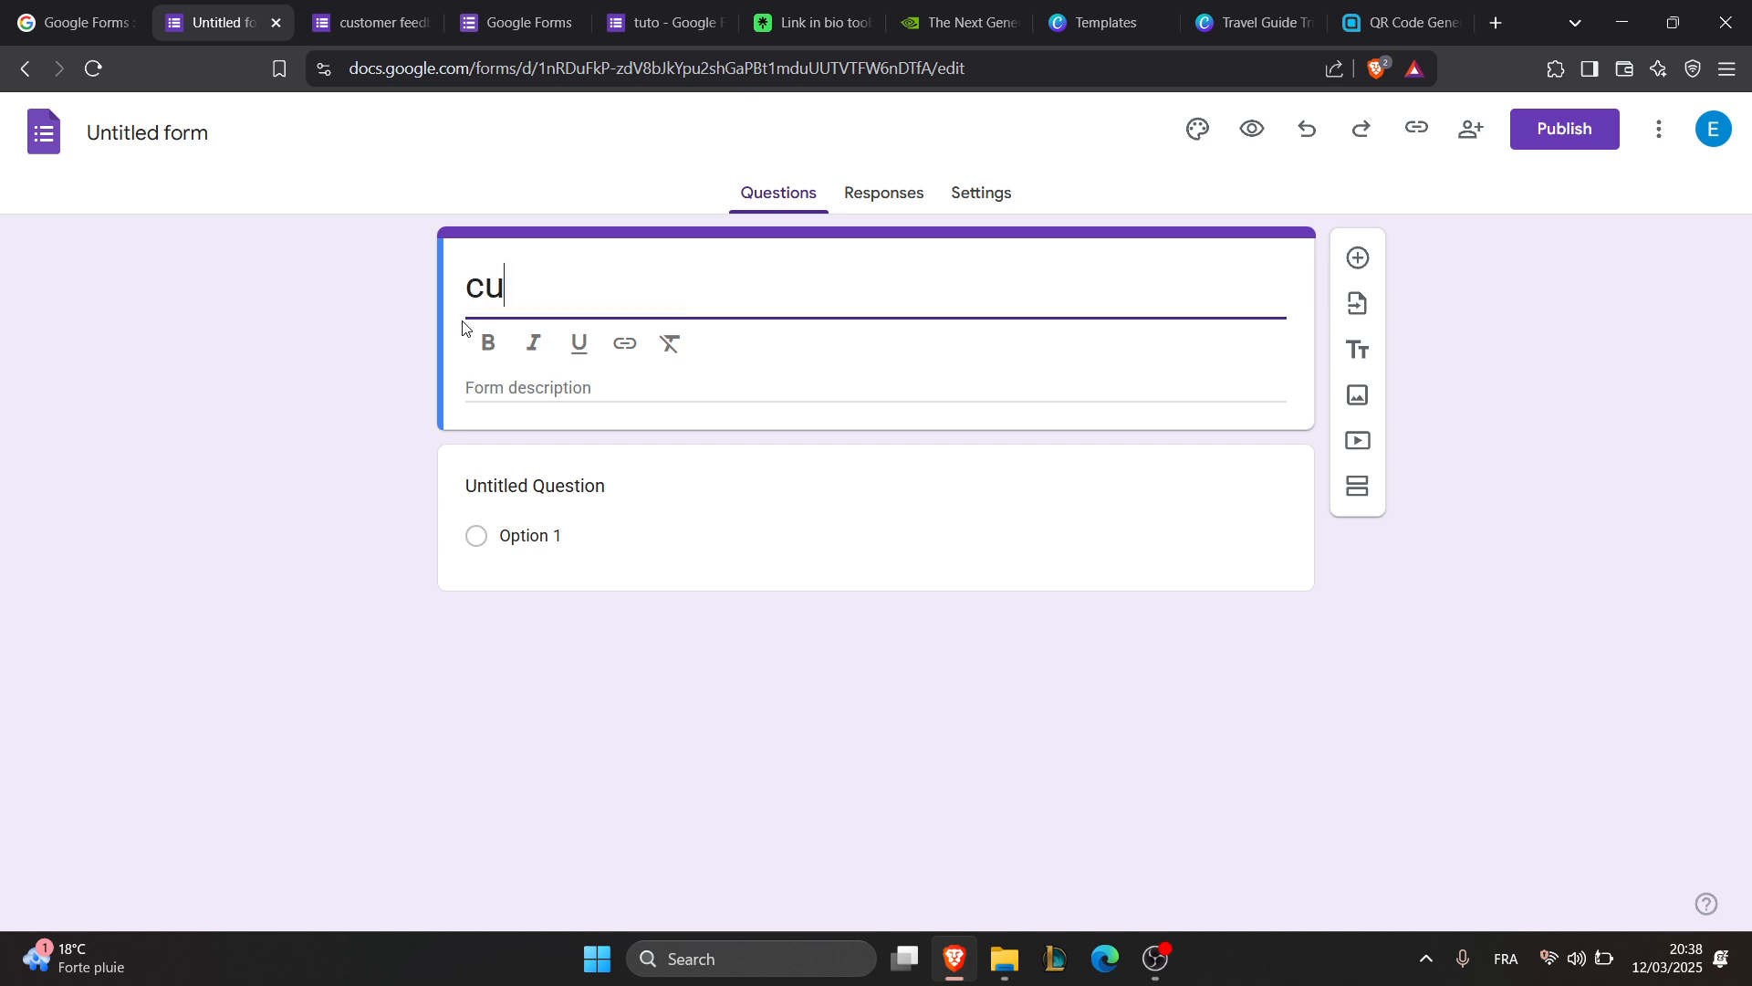
{"action": "key", "text": "BackSpace"}
{"action": "type", "text": "s"}
{"action": "key", "text": "BackSpace"}
{"action": "key", "text": "BackSpace"}
{"action": "key", "text": "BackSpace"}
{"action": "key", "text": "ctrl+z"}
{"action": "type", "text": "f"}
{"action": "key", "text": "BackSpace"}
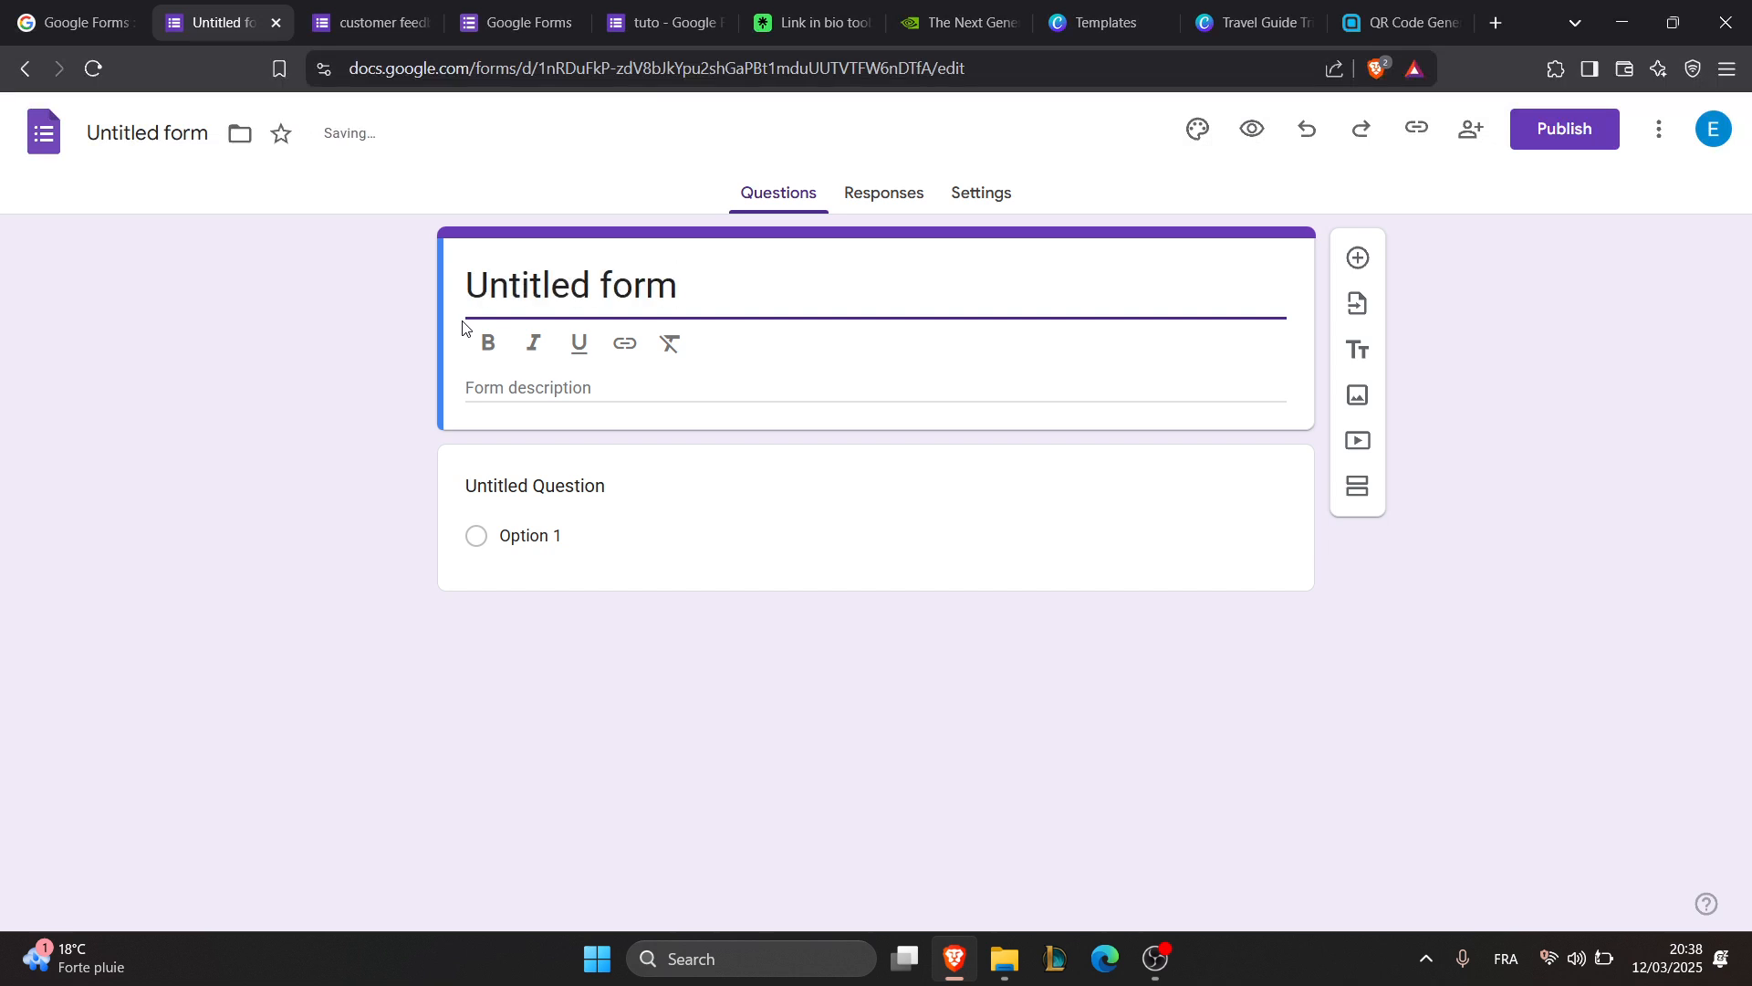
- Replace the form title with "namr" and activate the form description field
{"action": "type", "text": "nAME"}
{"action": "left_click_drag", "start_coordinate": [809, 281], "coordinate": [365, 301]}
{"action": "type", "text": "namr"}
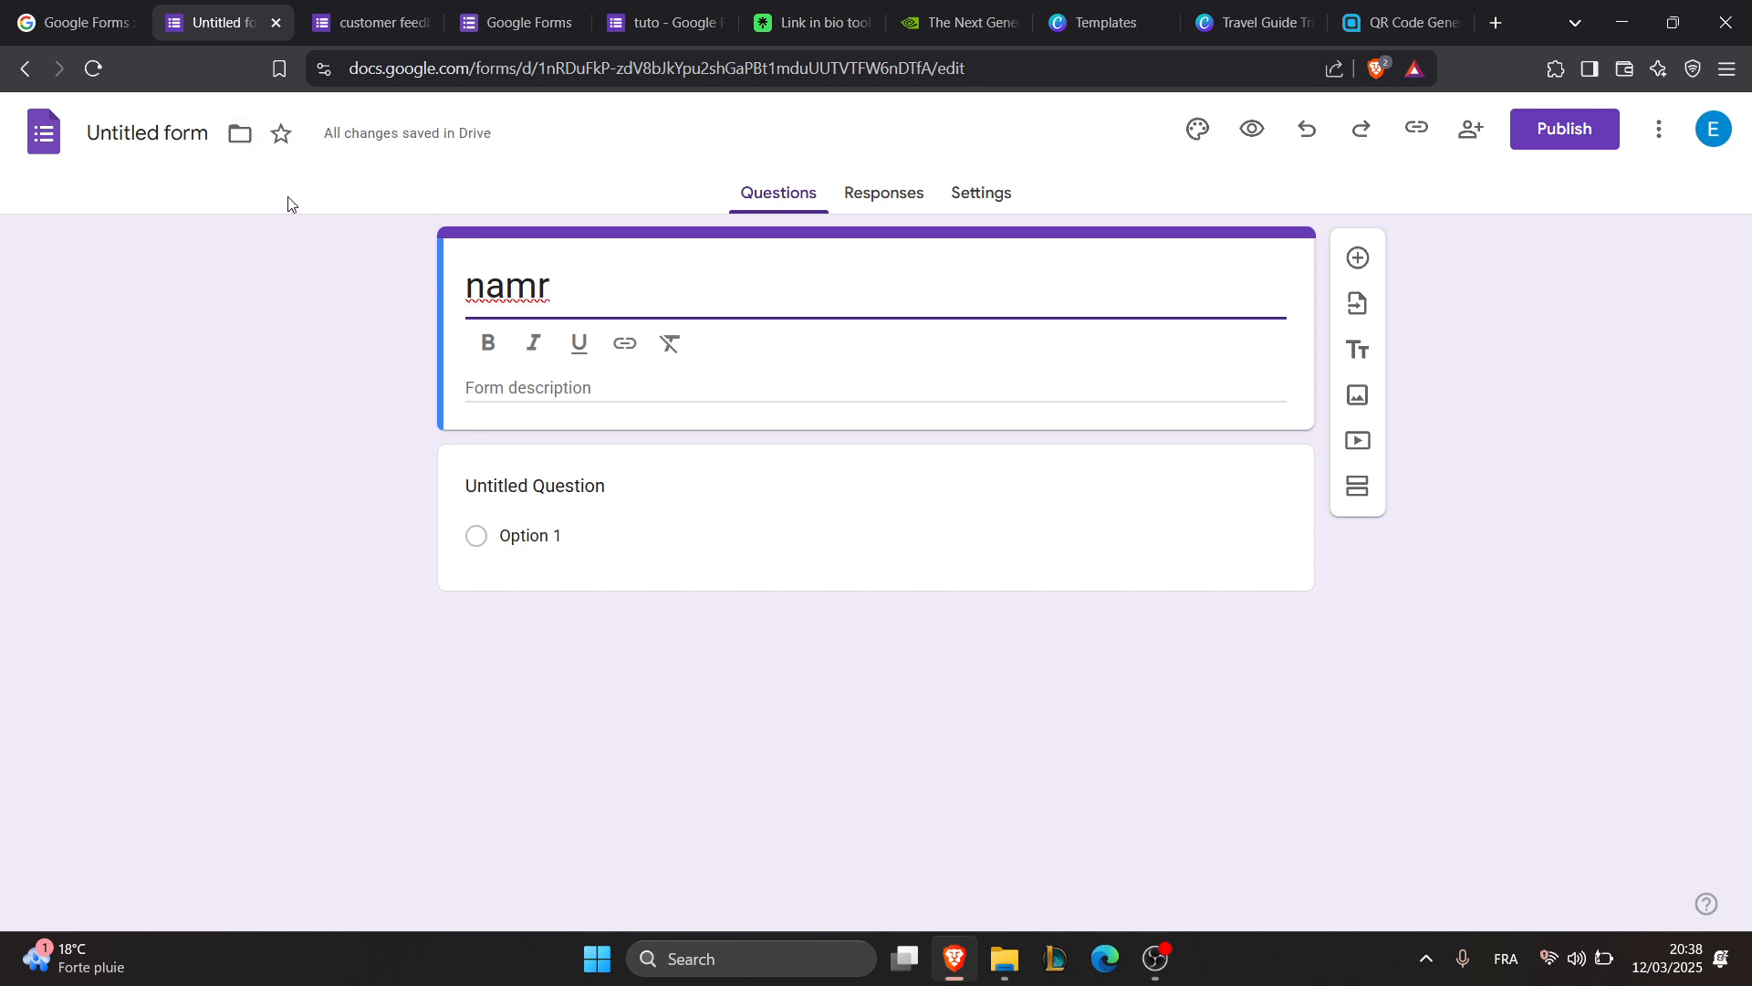
{"action": "left_click", "coordinate": [499, 369]}
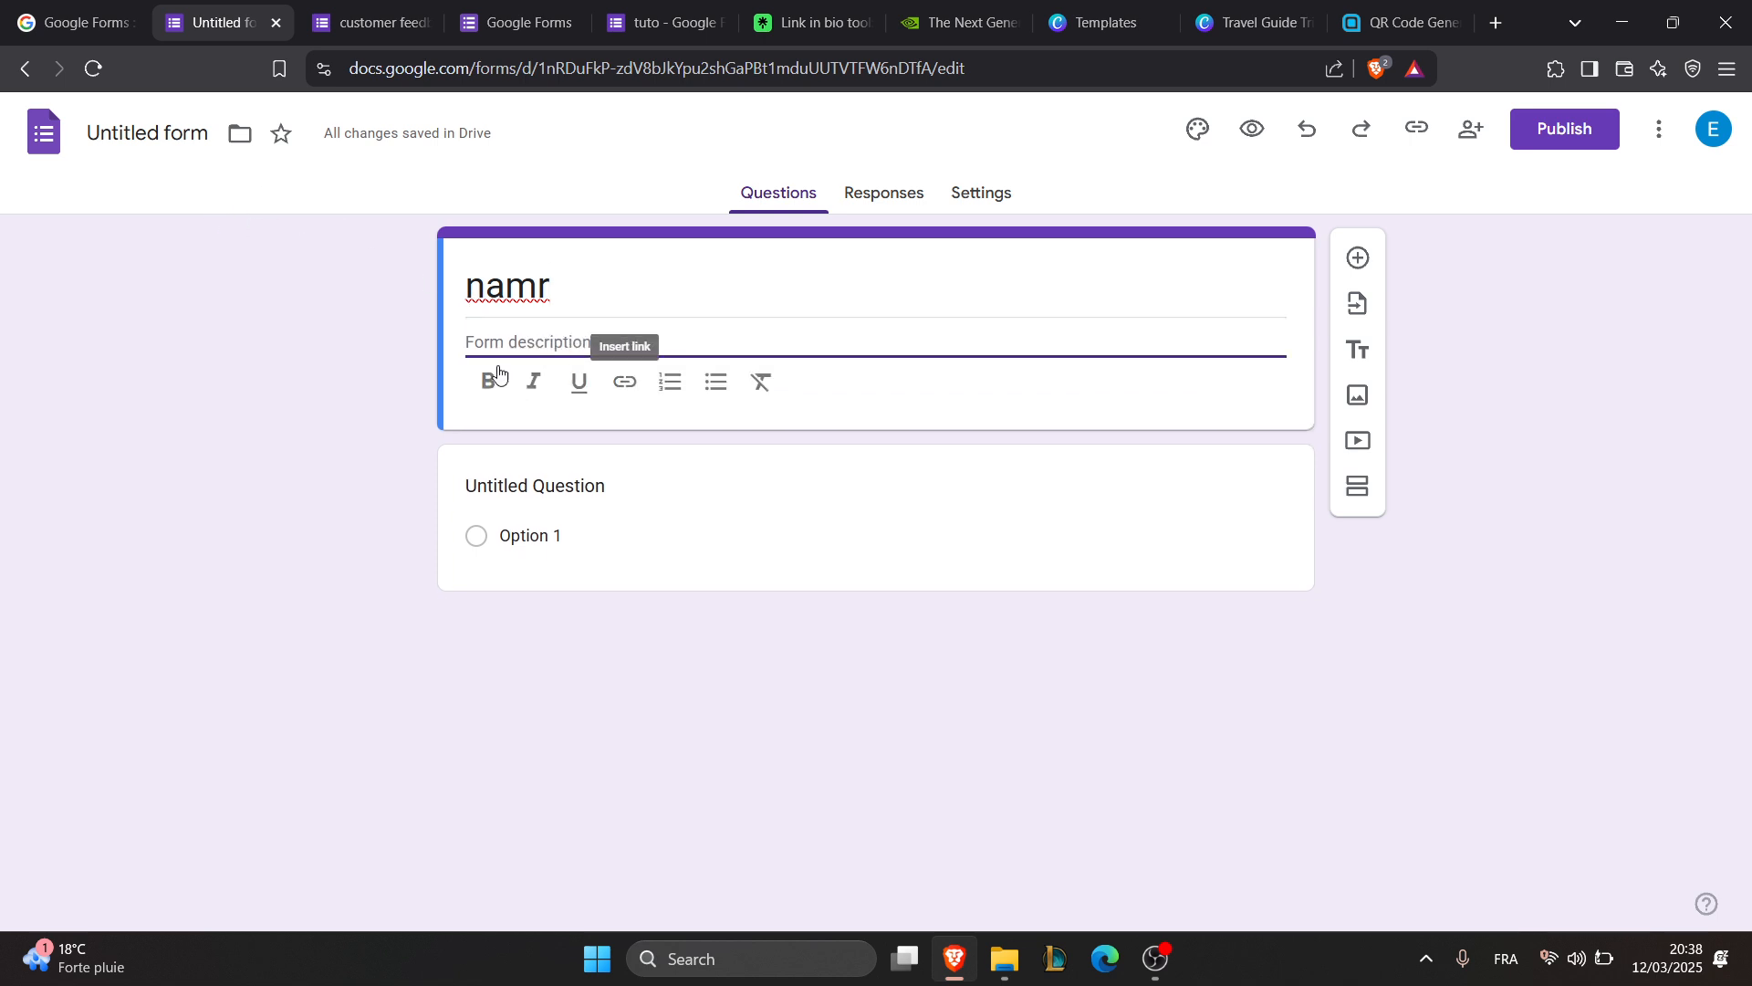
{"action": "left_click", "coordinate": [498, 387]}
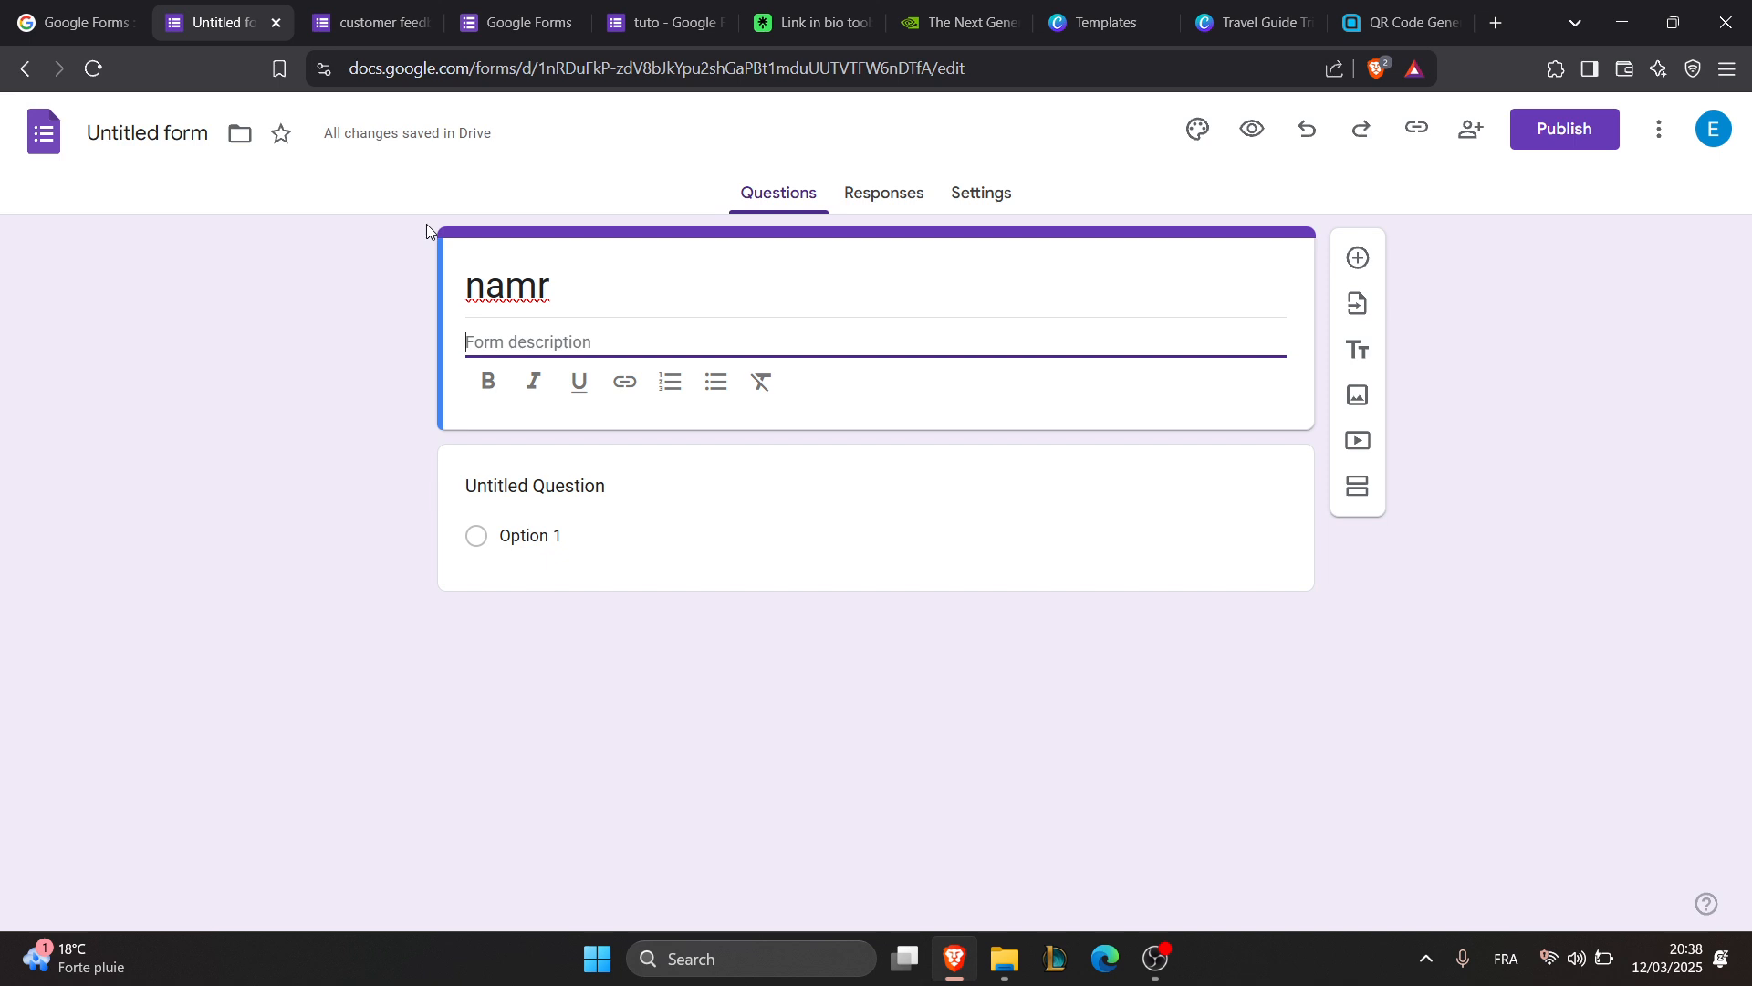
- Add a second multiple choice question below the untitled one and view the available question types
{"action": "left_click", "coordinate": [1223, 584]}
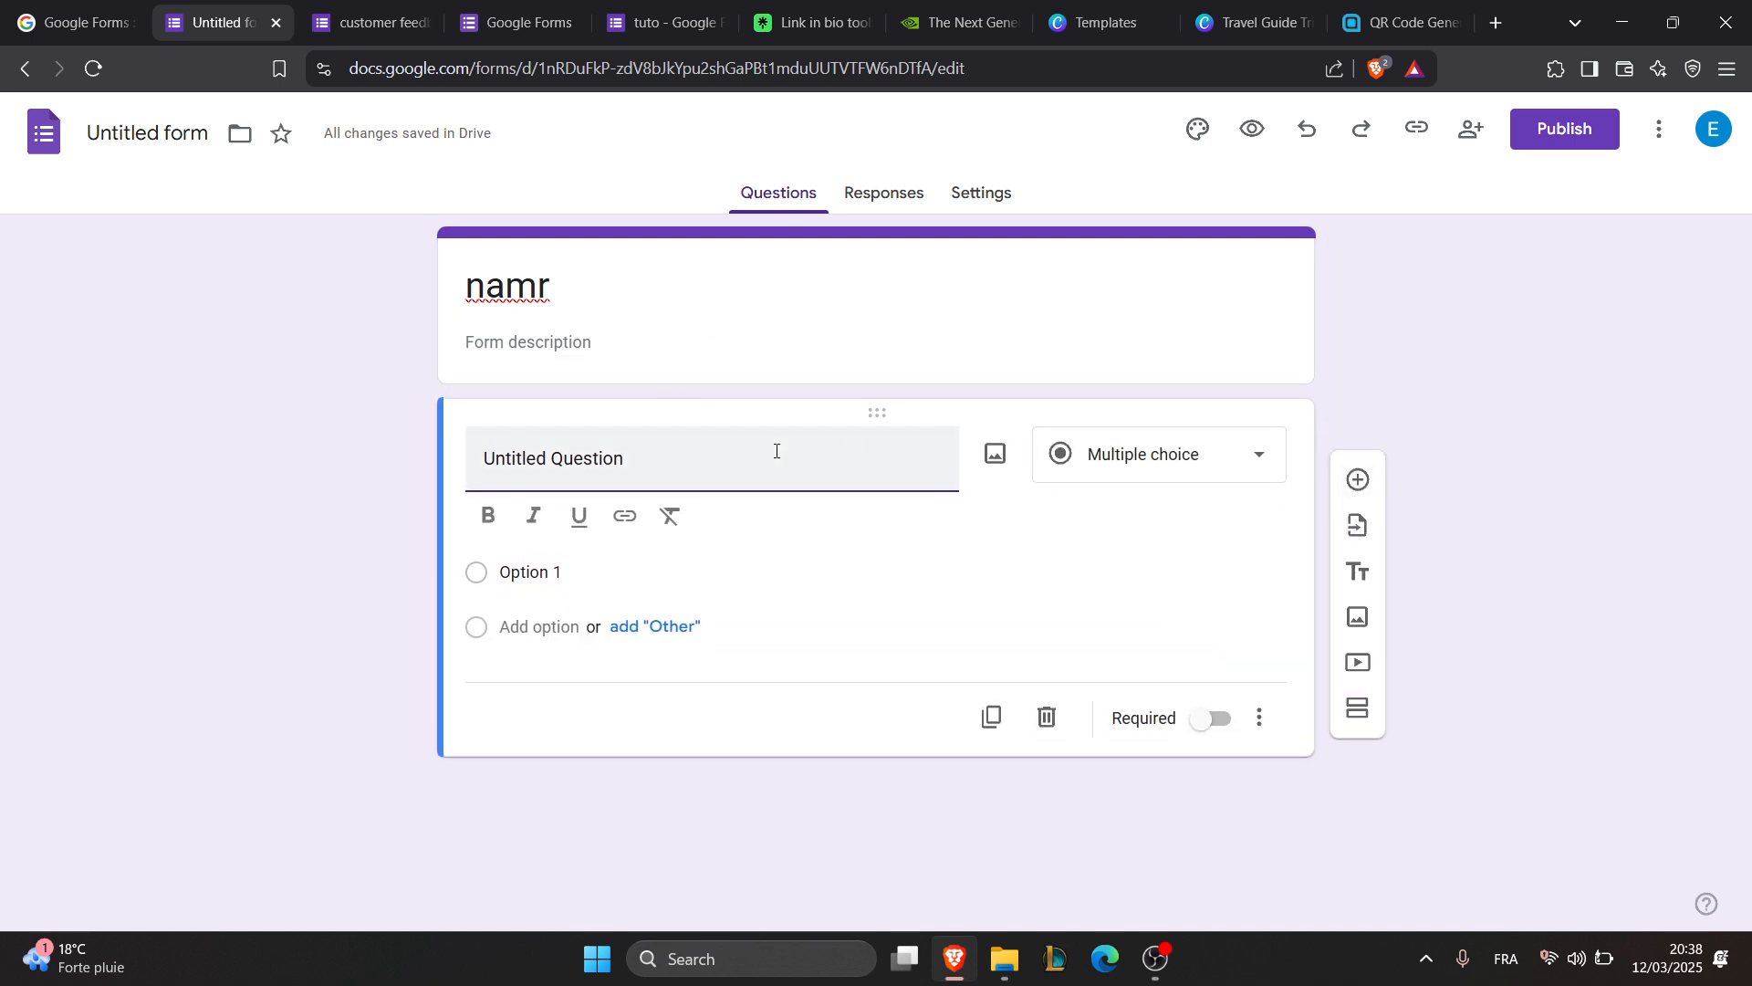
{"action": "left_click", "coordinate": [1357, 480]}
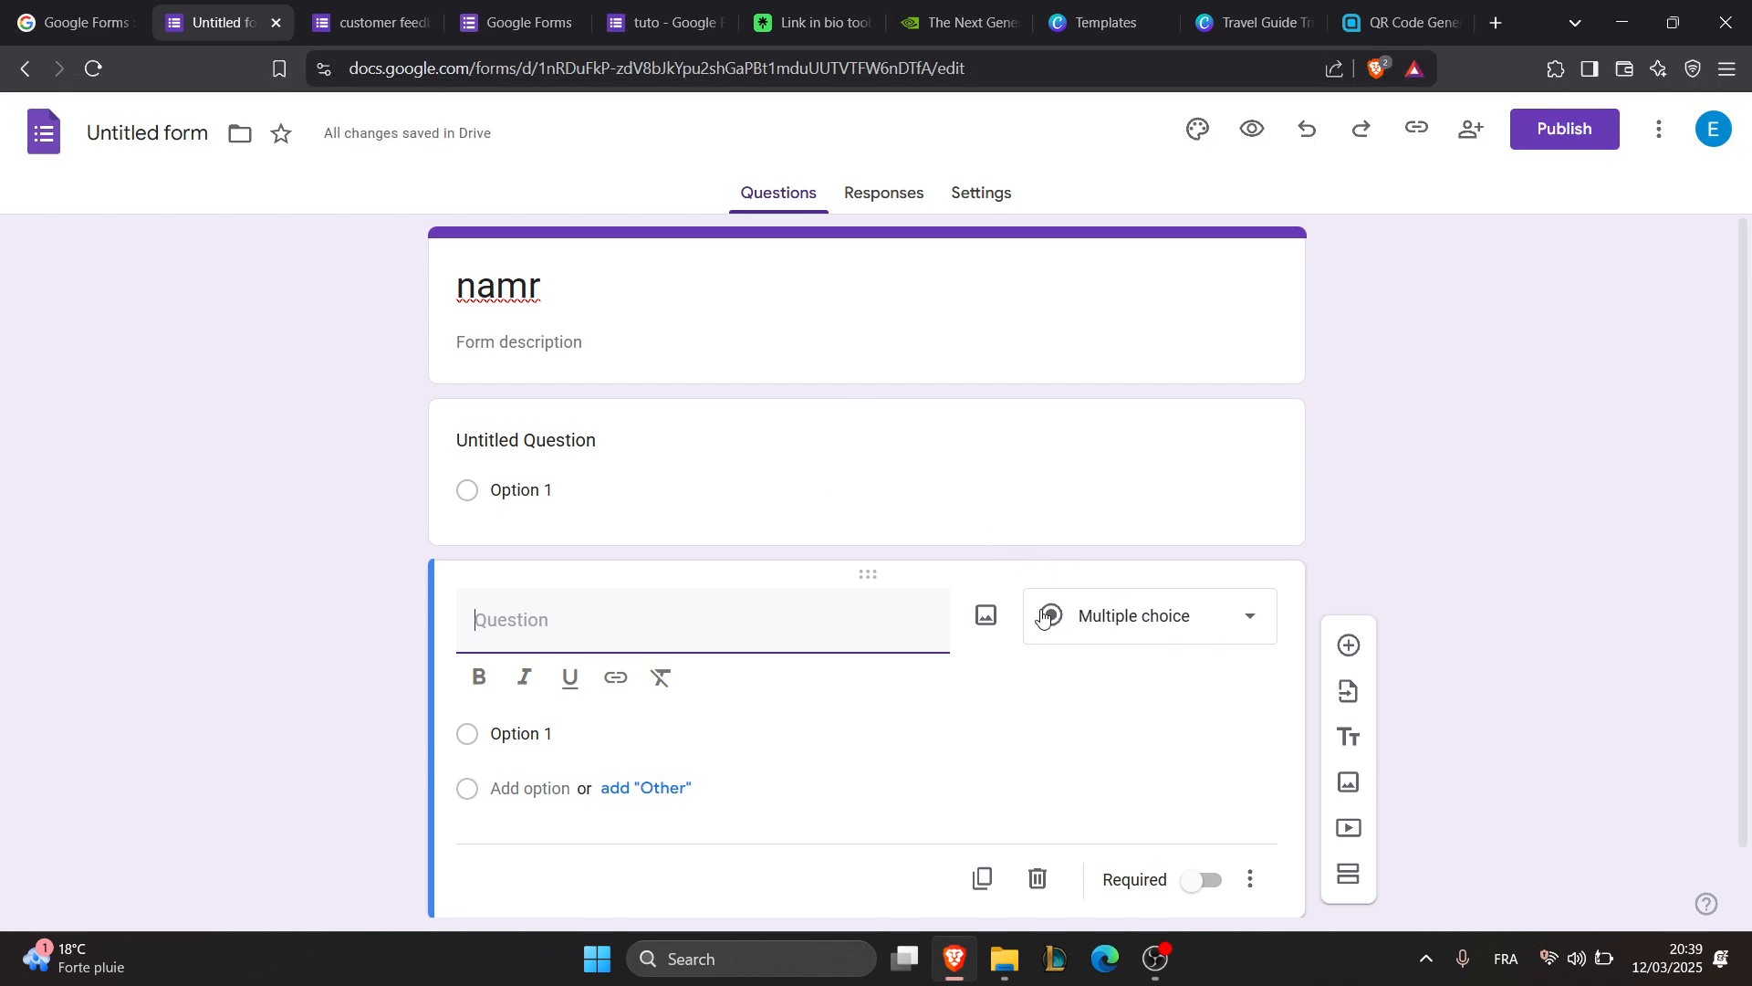
{"action": "left_click", "coordinate": [1118, 617]}
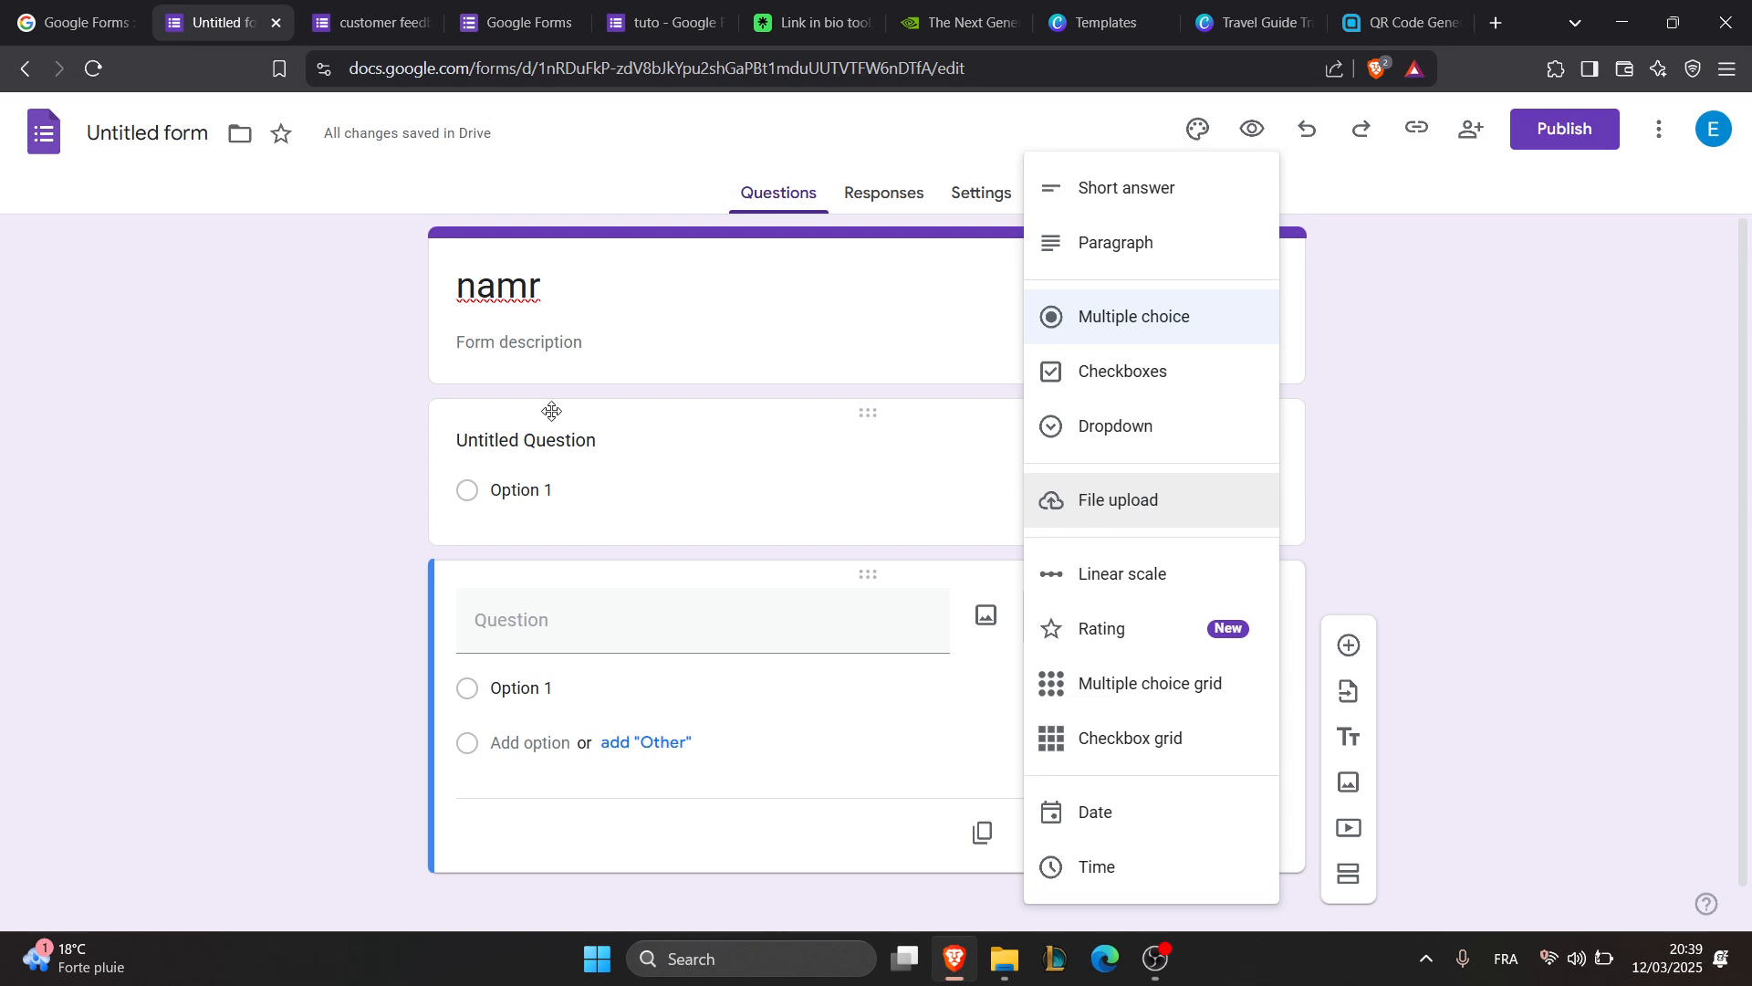
{"action": "left_click", "coordinate": [460, 402]}
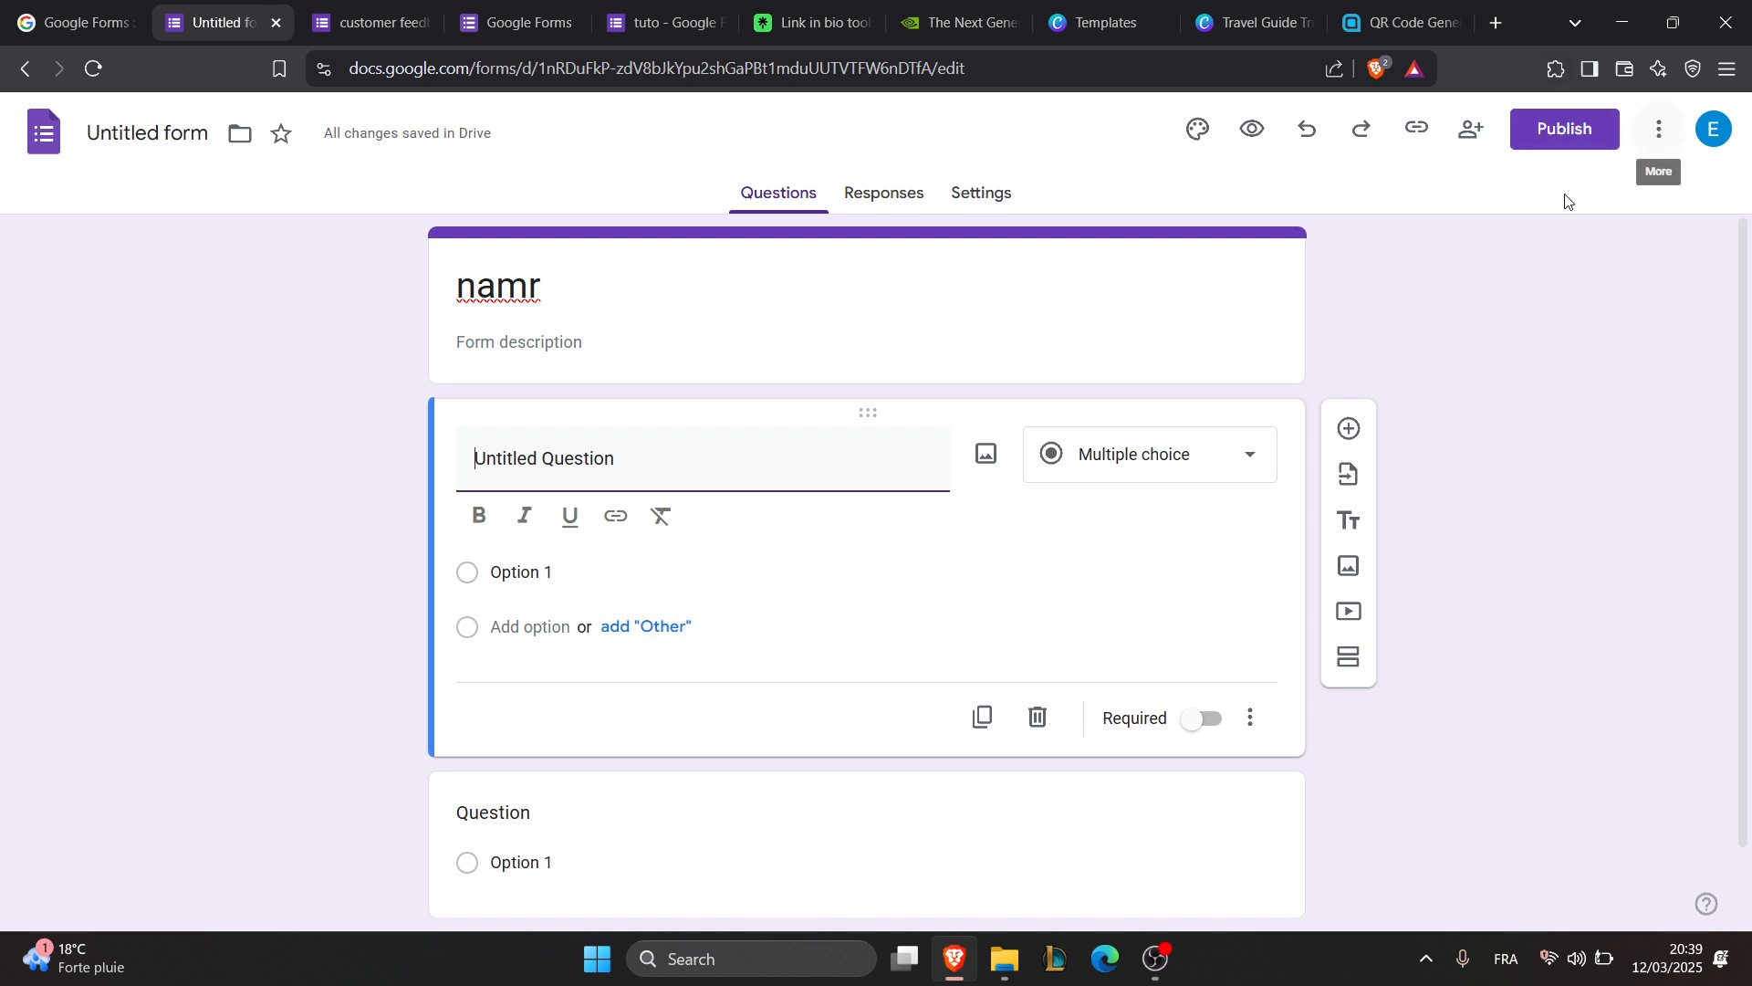
- Look through the form's settings, including the quiz, responses, presentation and defaults sections
{"action": "left_click", "coordinate": [981, 196]}
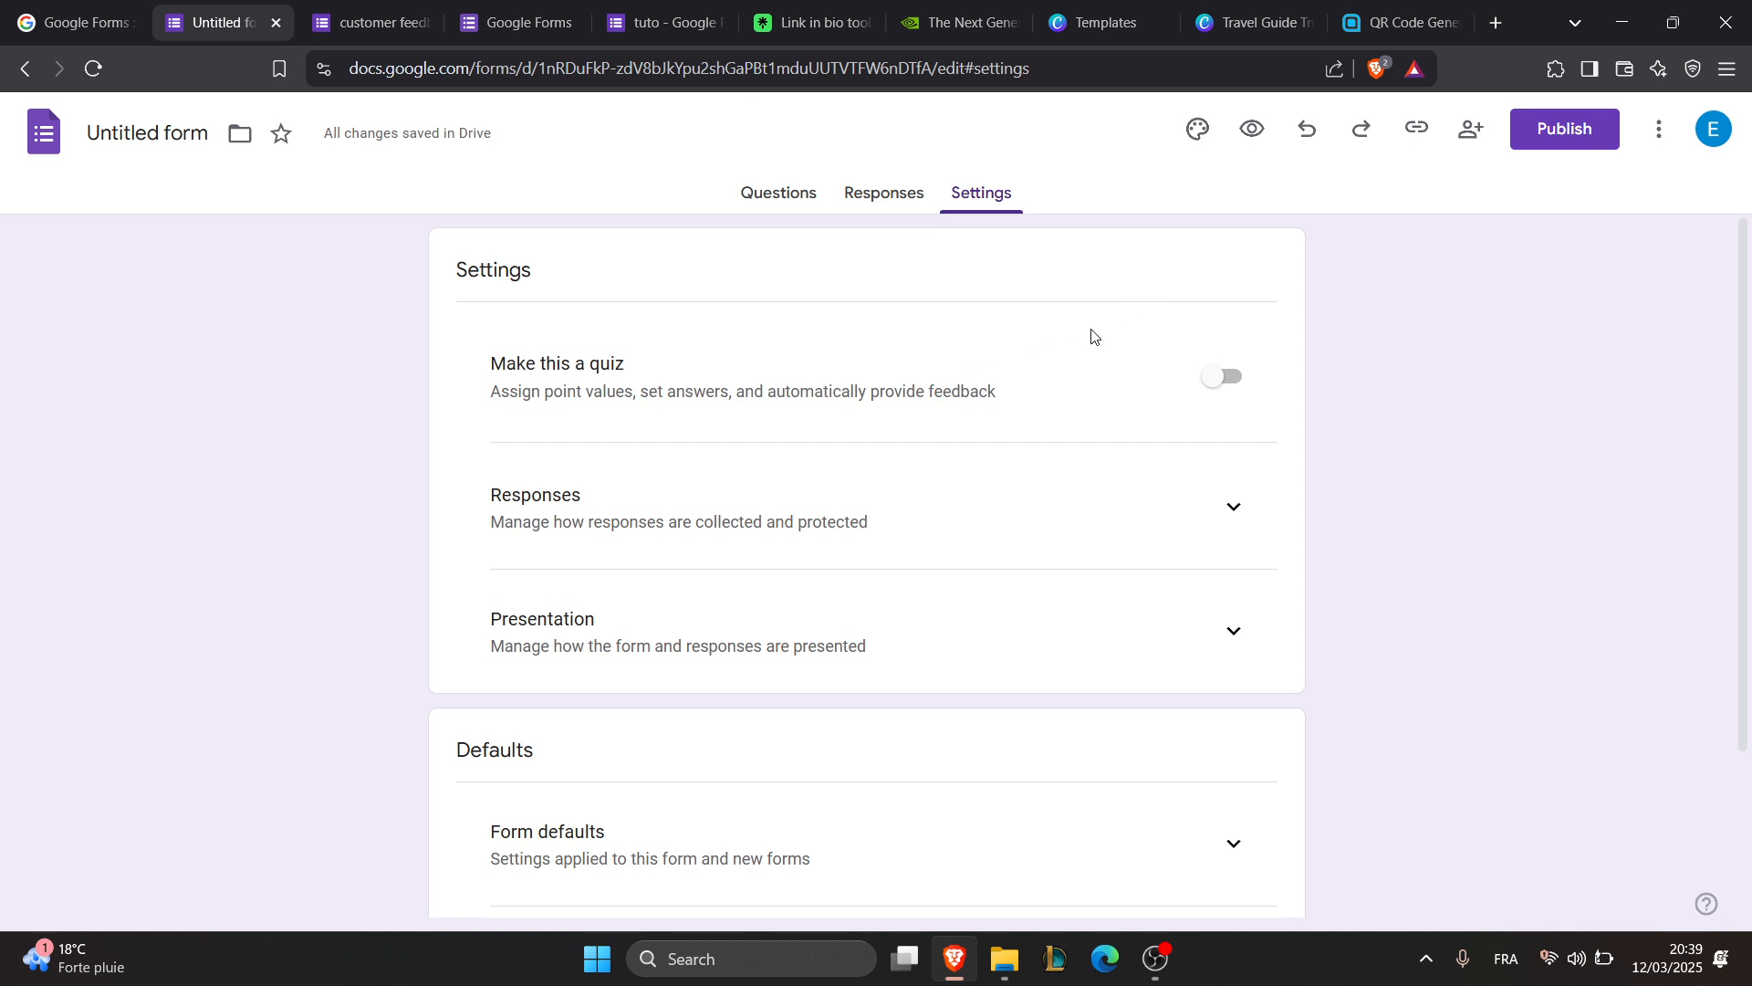
{"action": "scroll", "coordinate": [1092, 336], "scroll_direction": "down", "scroll_amount": 1}
{"action": "scroll", "coordinate": [1092, 336], "scroll_direction": "down", "scroll_amount": 1}
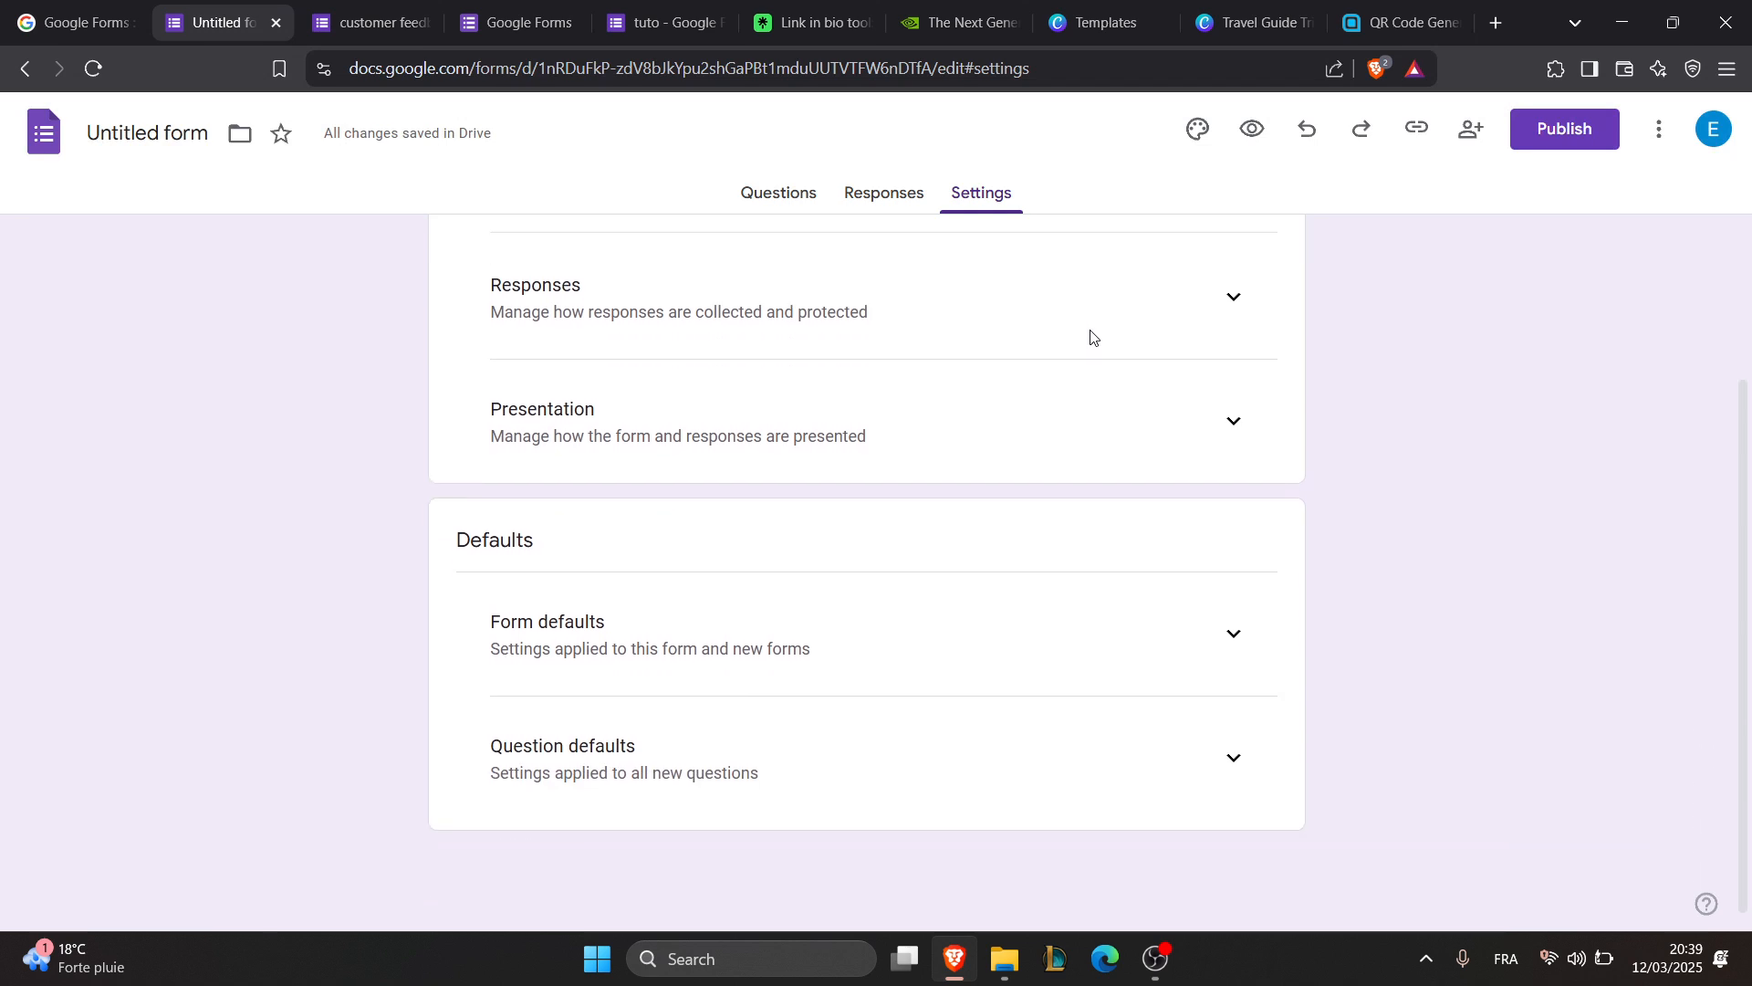
{"action": "scroll", "coordinate": [1092, 336], "scroll_direction": "up", "scroll_amount": 2}
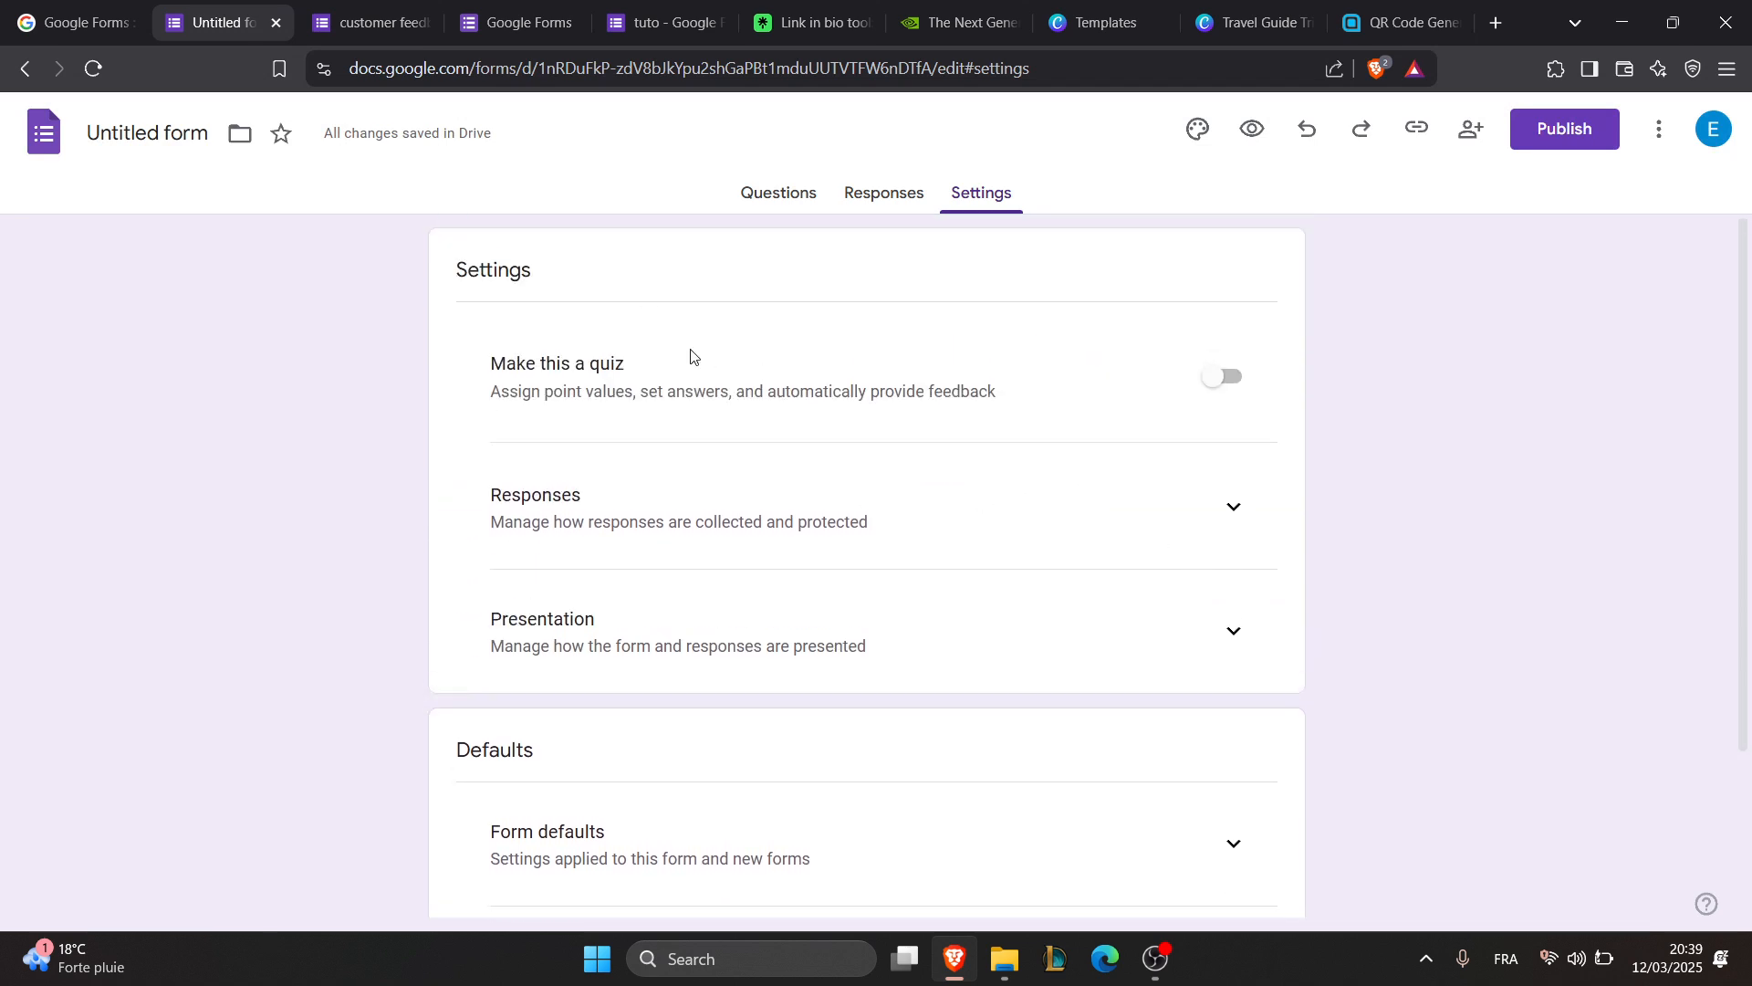
{"action": "scroll", "coordinate": [855, 447], "scroll_direction": "down", "scroll_amount": 1}
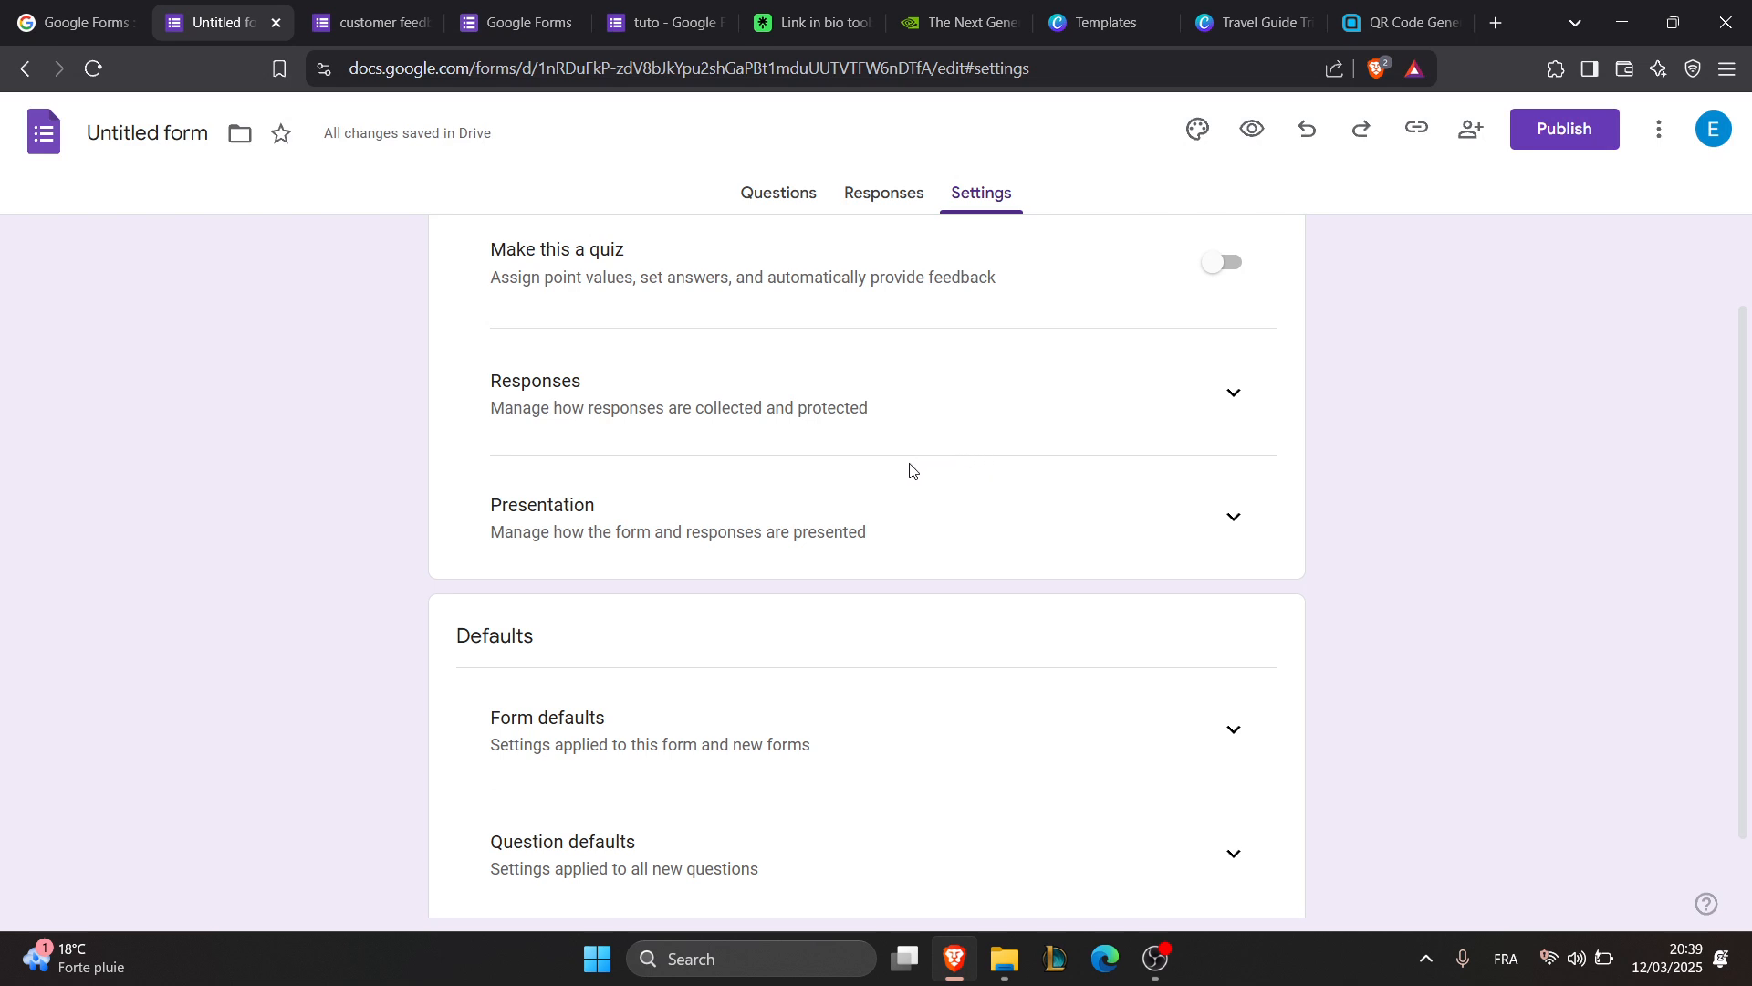
- Preview the form as a responder sees it and return to the editor
{"action": "left_click", "coordinate": [1243, 134]}
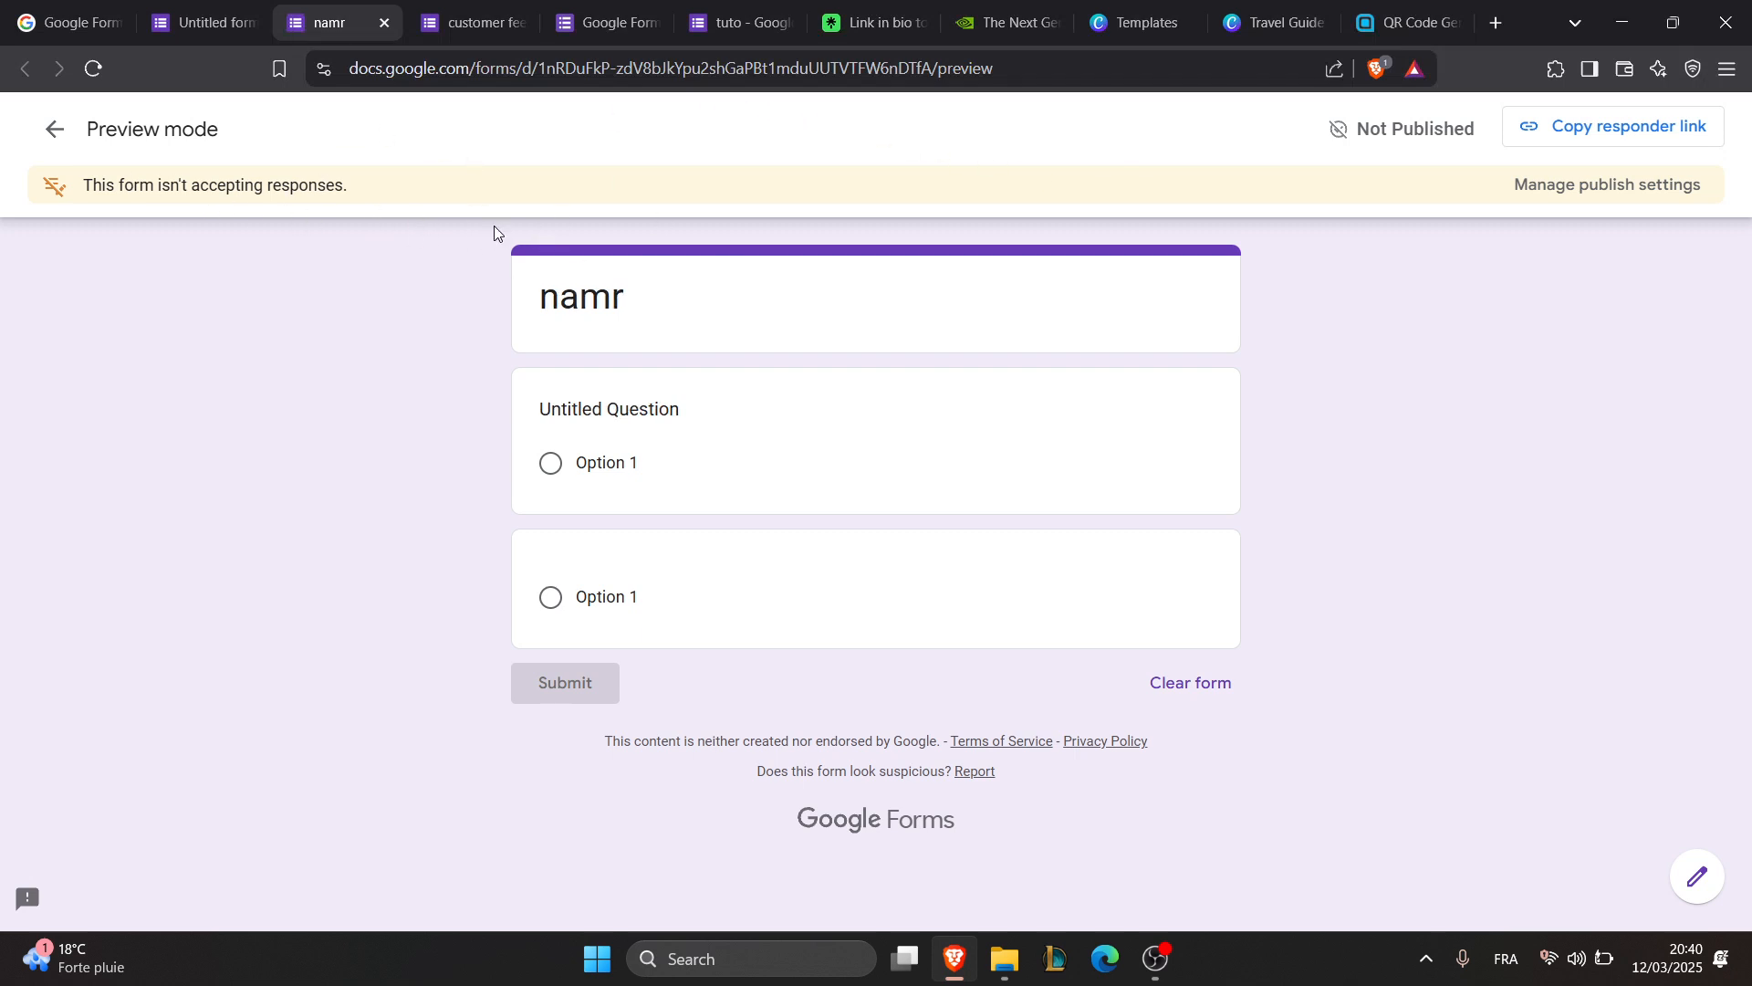
{"action": "left_click", "coordinate": [206, 20]}
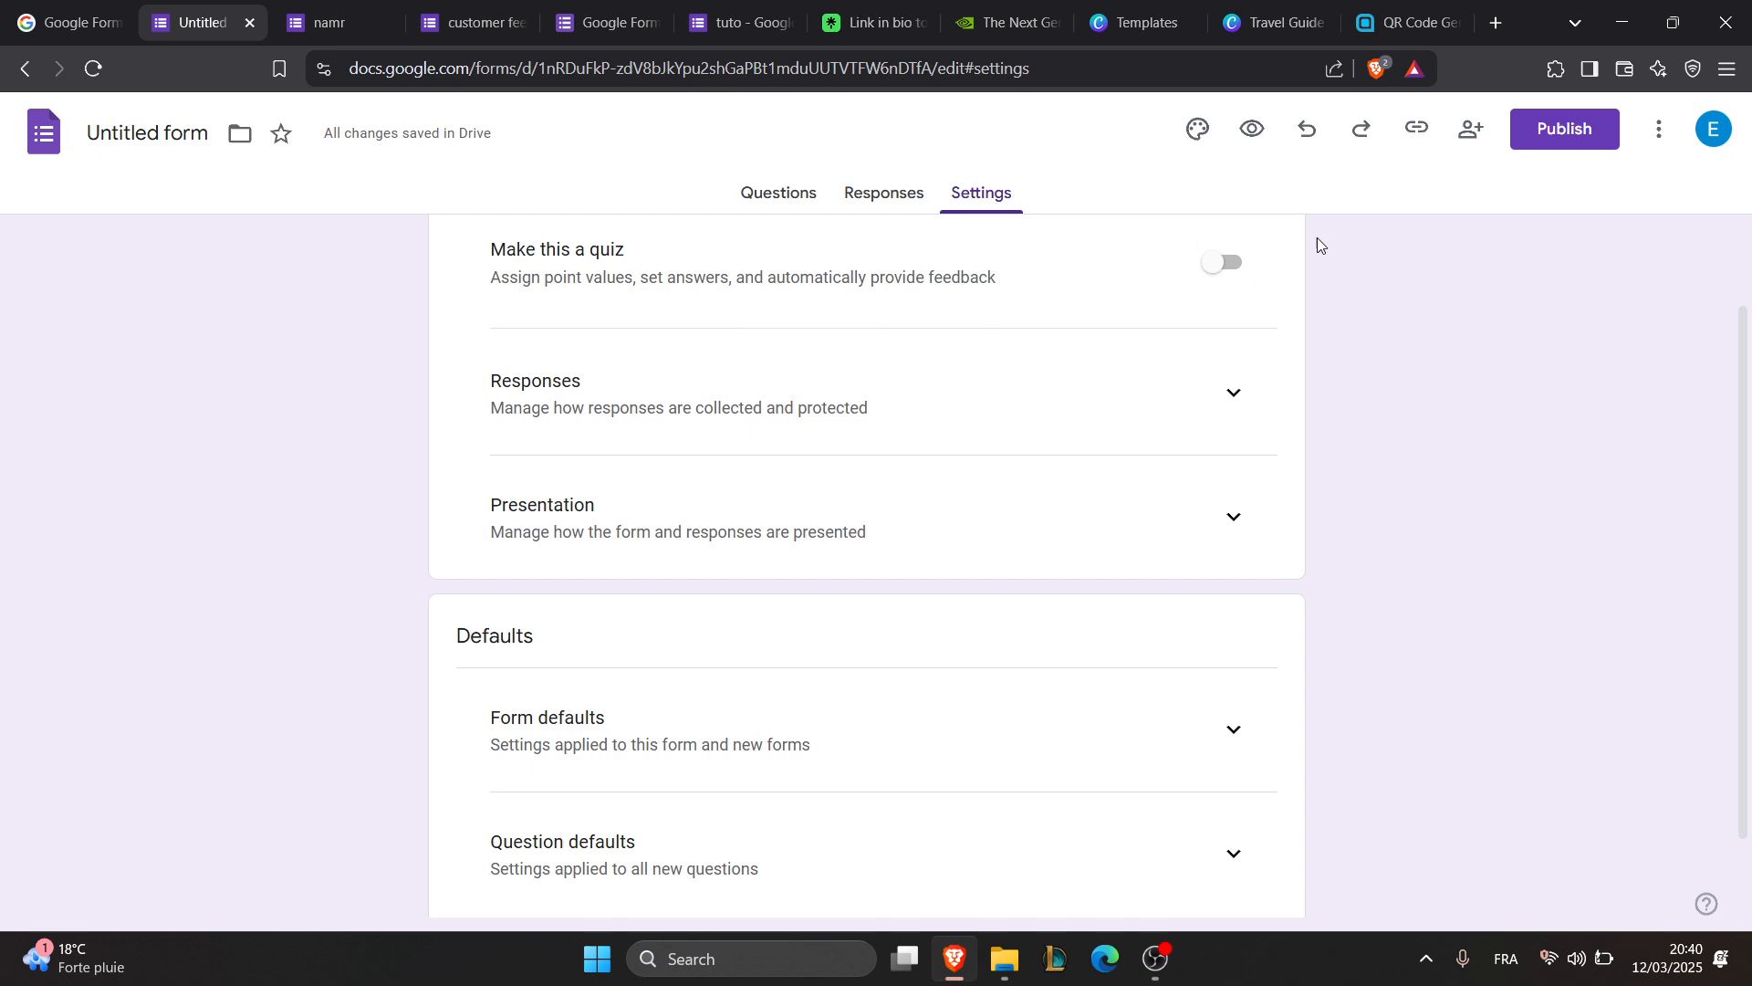
- Review the form's sharing options for editor access and close them without changes
{"action": "left_click", "coordinate": [1466, 136]}
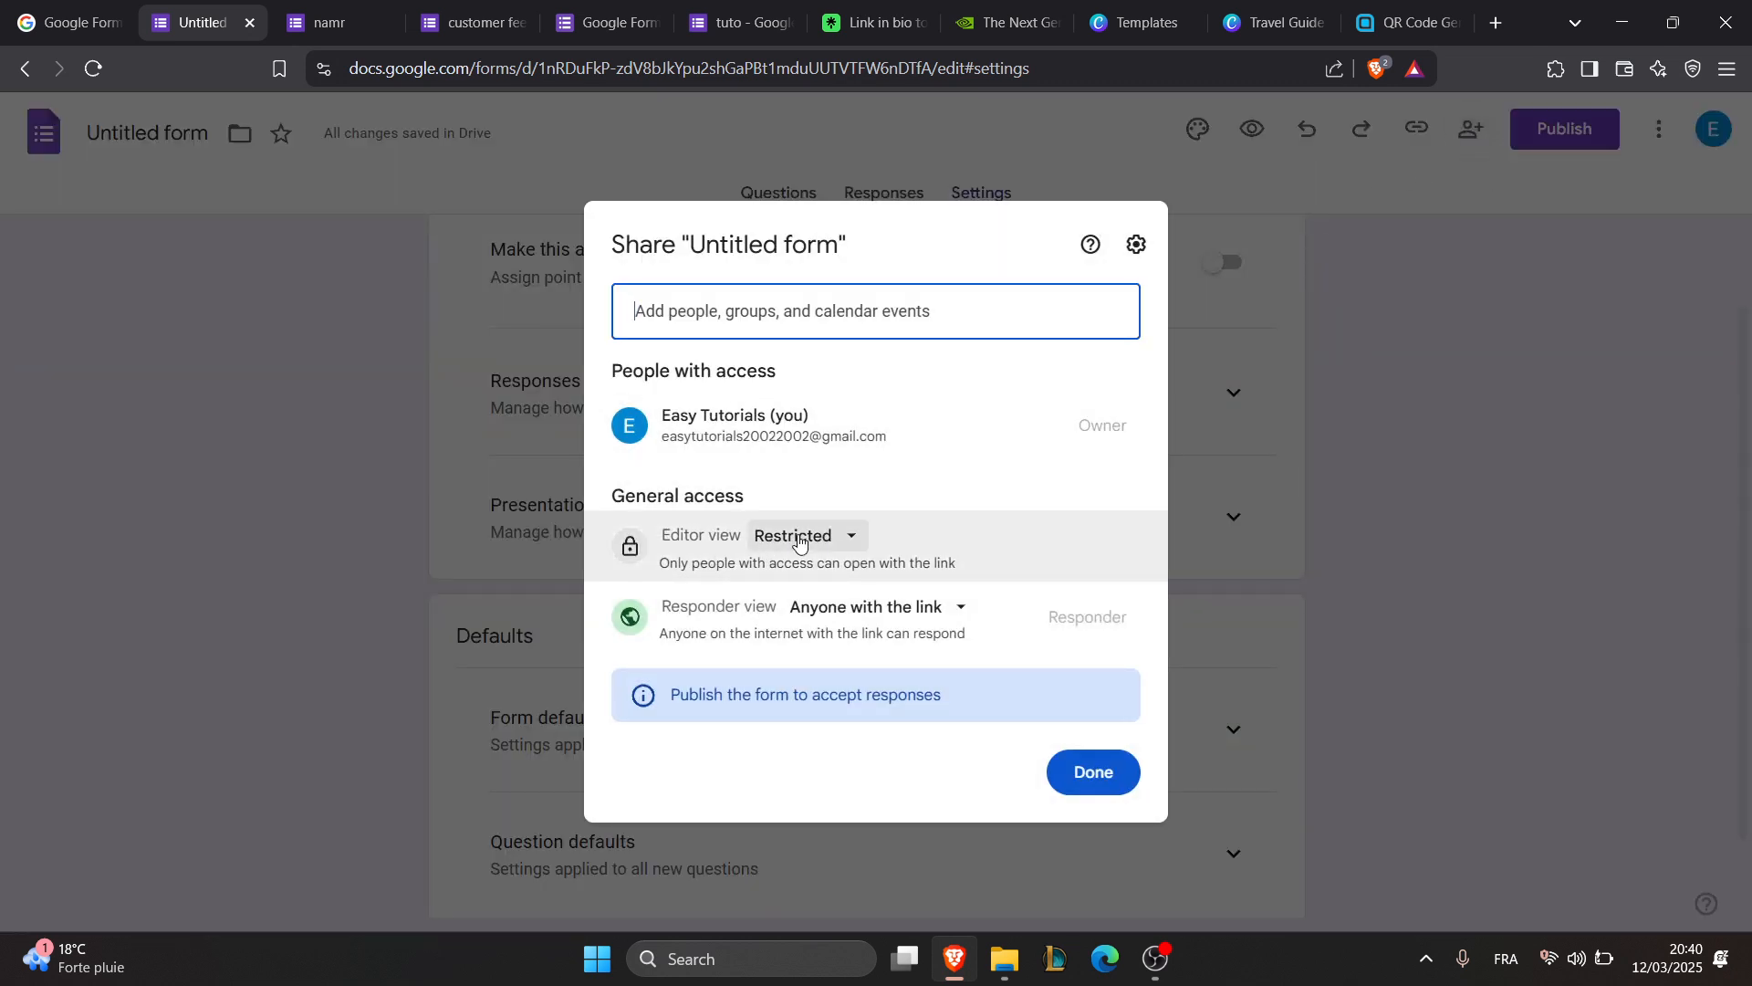
{"action": "left_click", "coordinate": [801, 537]}
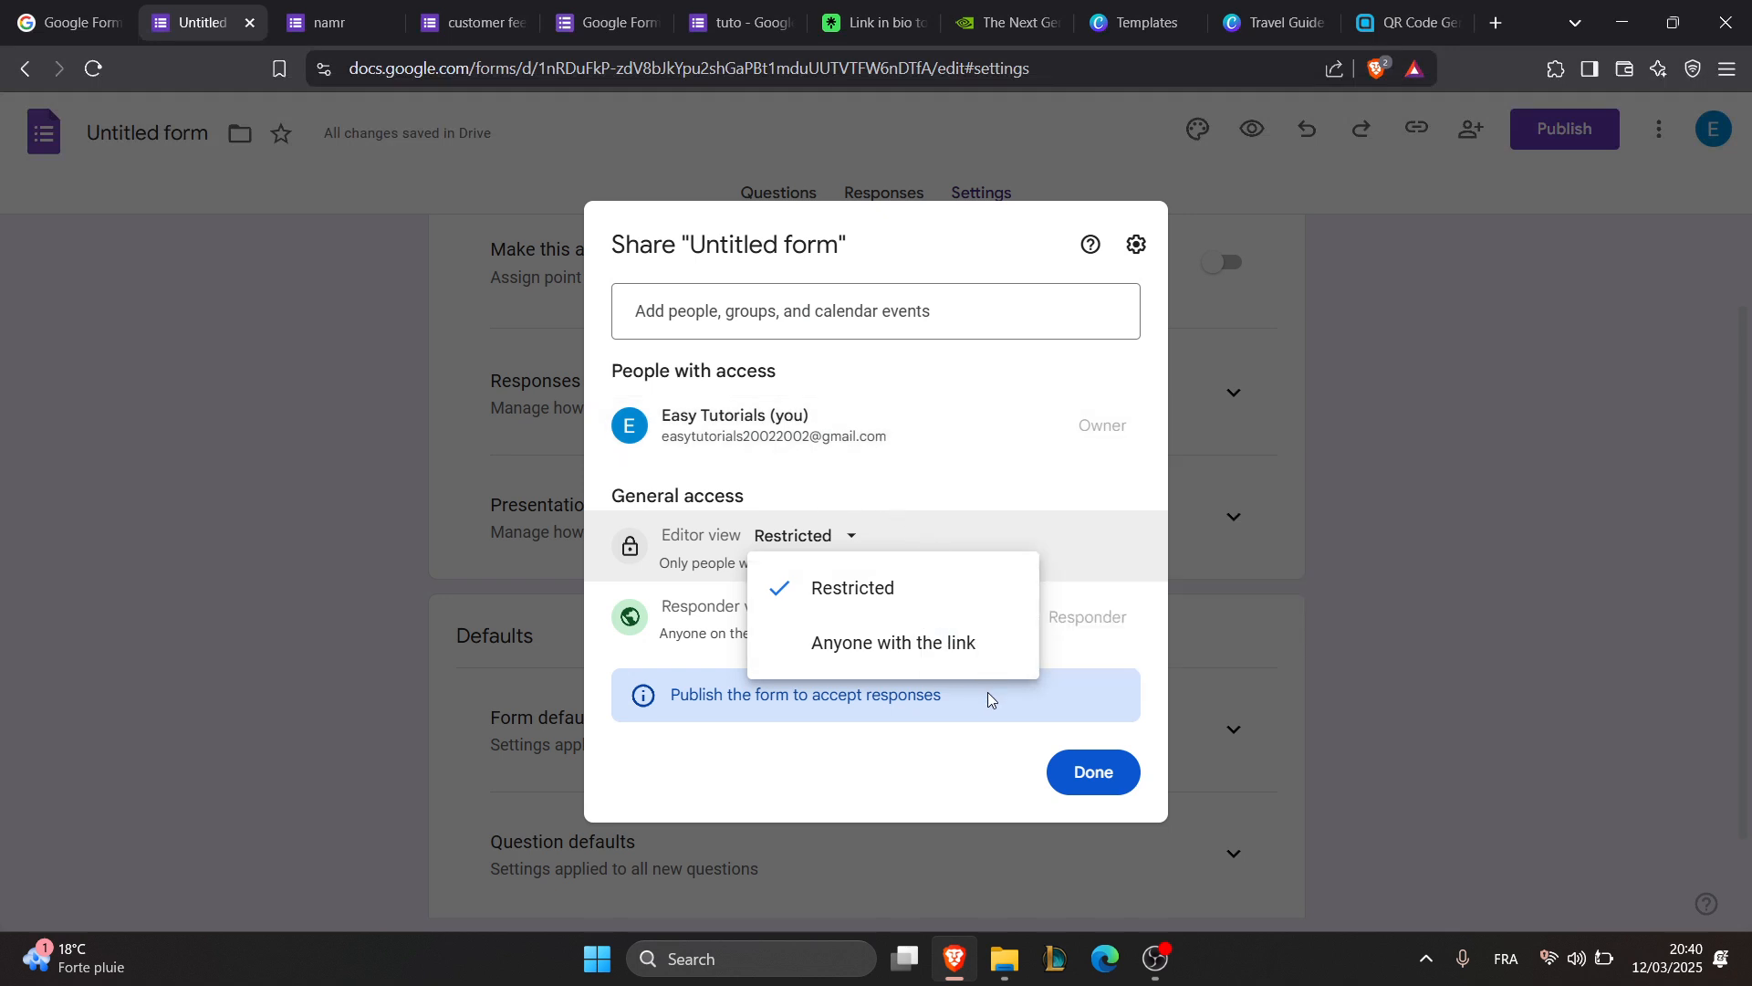
{"action": "left_click", "coordinate": [1147, 461]}
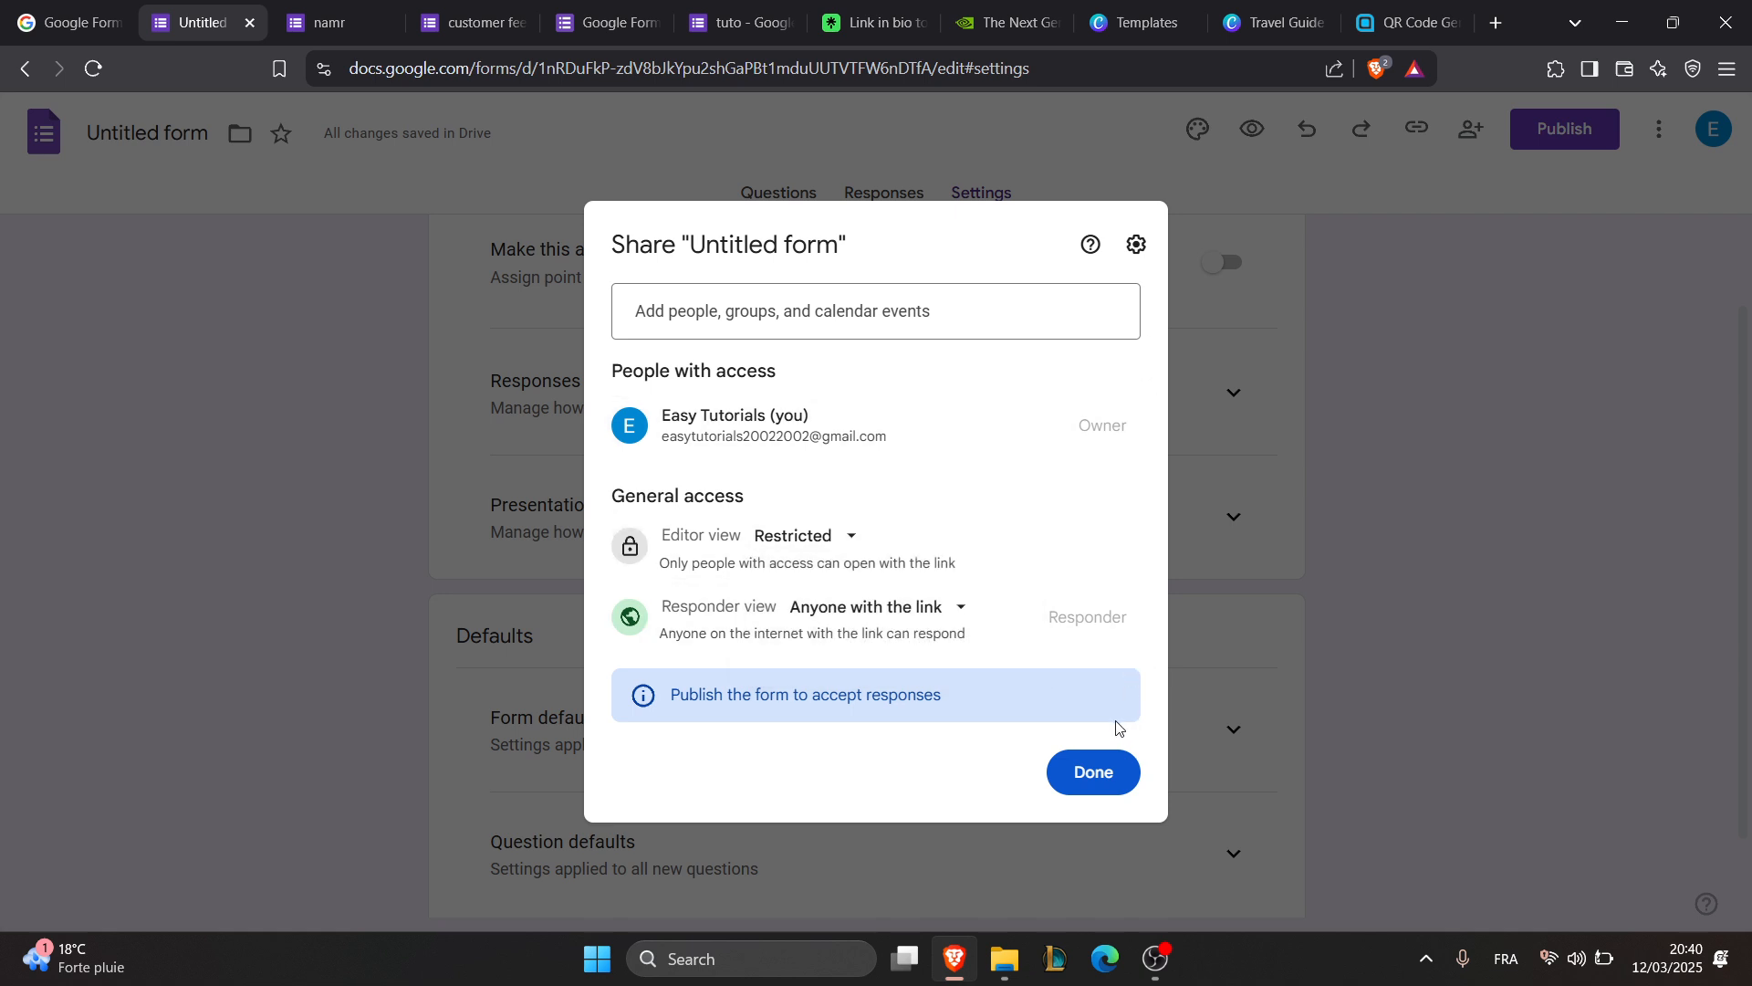
{"action": "left_click", "coordinate": [1106, 770]}
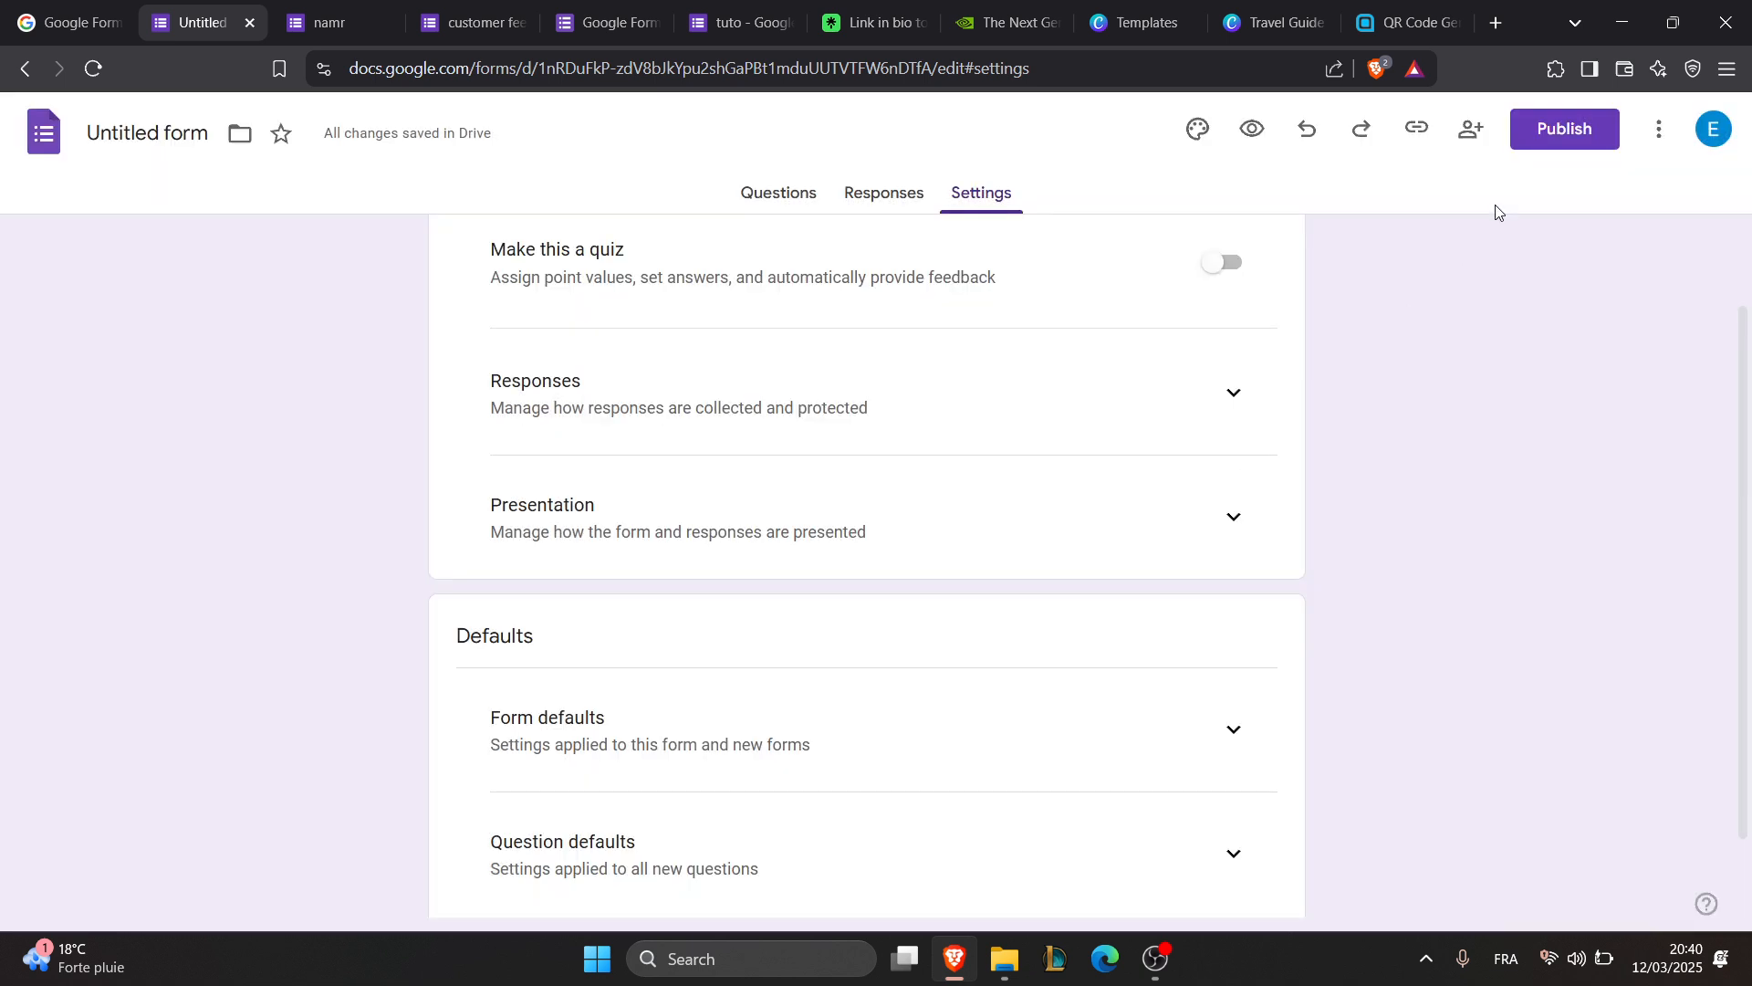
- Publish the form
{"action": "left_click", "coordinate": [1546, 139]}
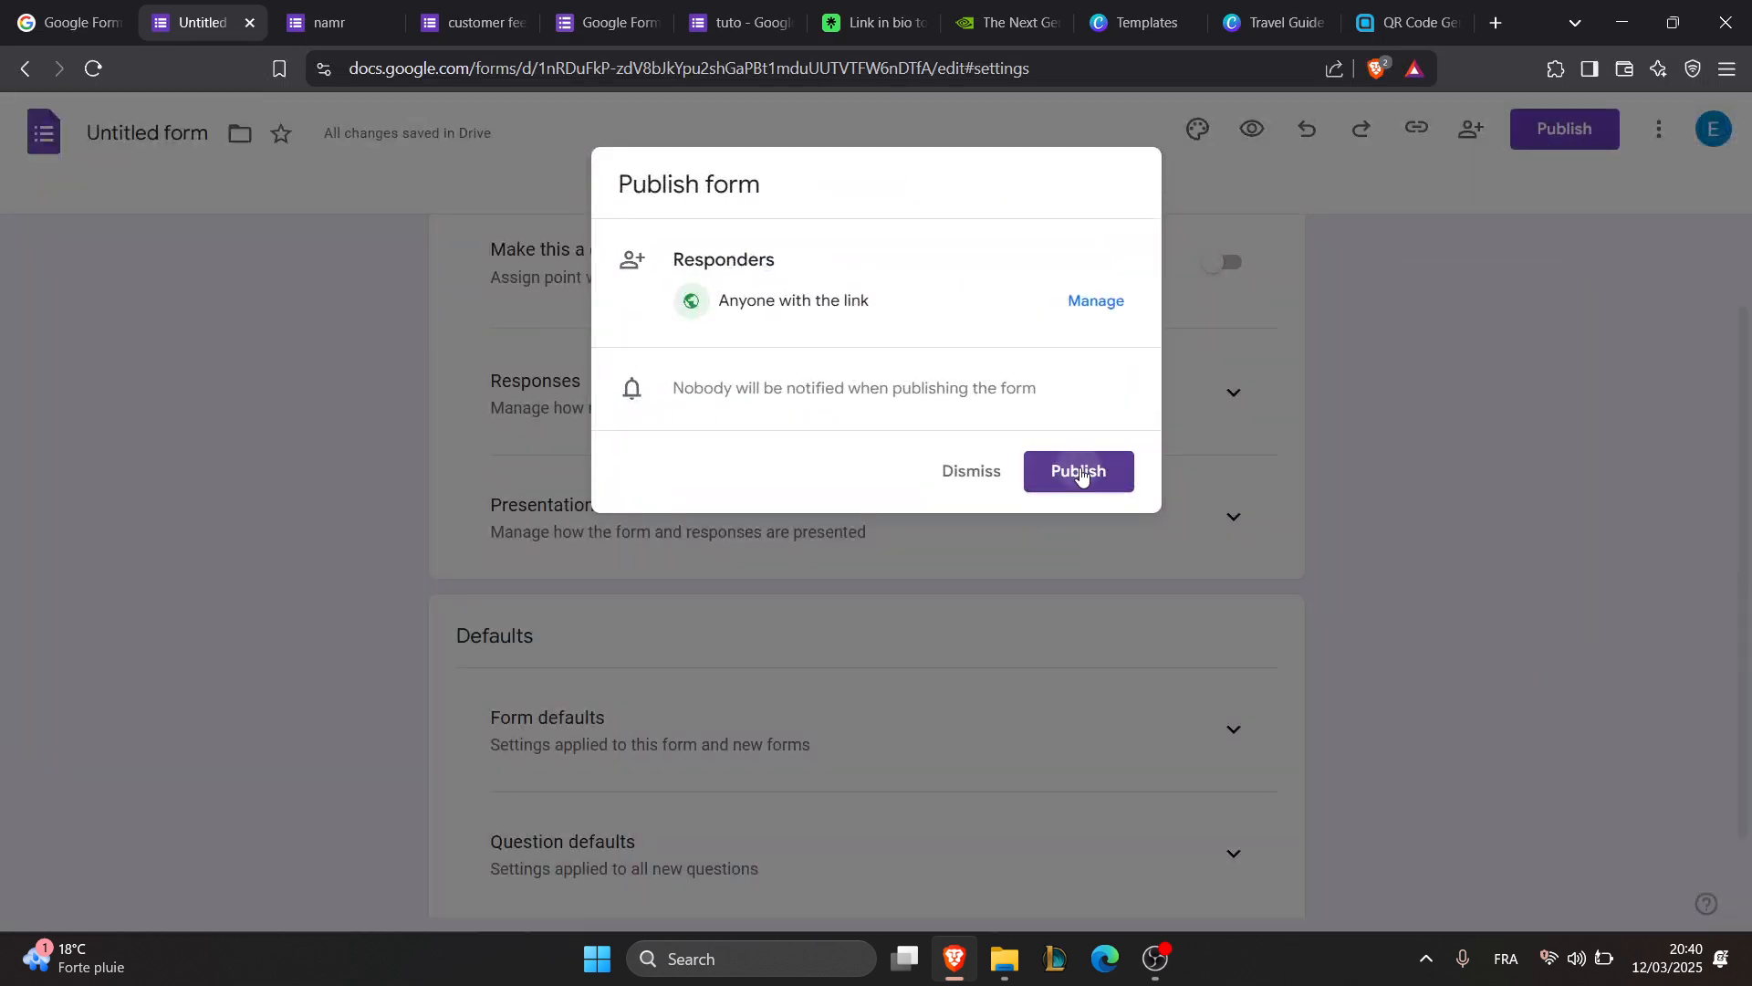
{"action": "left_click", "coordinate": [1079, 472]}
- Set the form's editor view access to "Anyone with the link" and copy the responder link
{"action": "left_click", "coordinate": [1439, 132]}
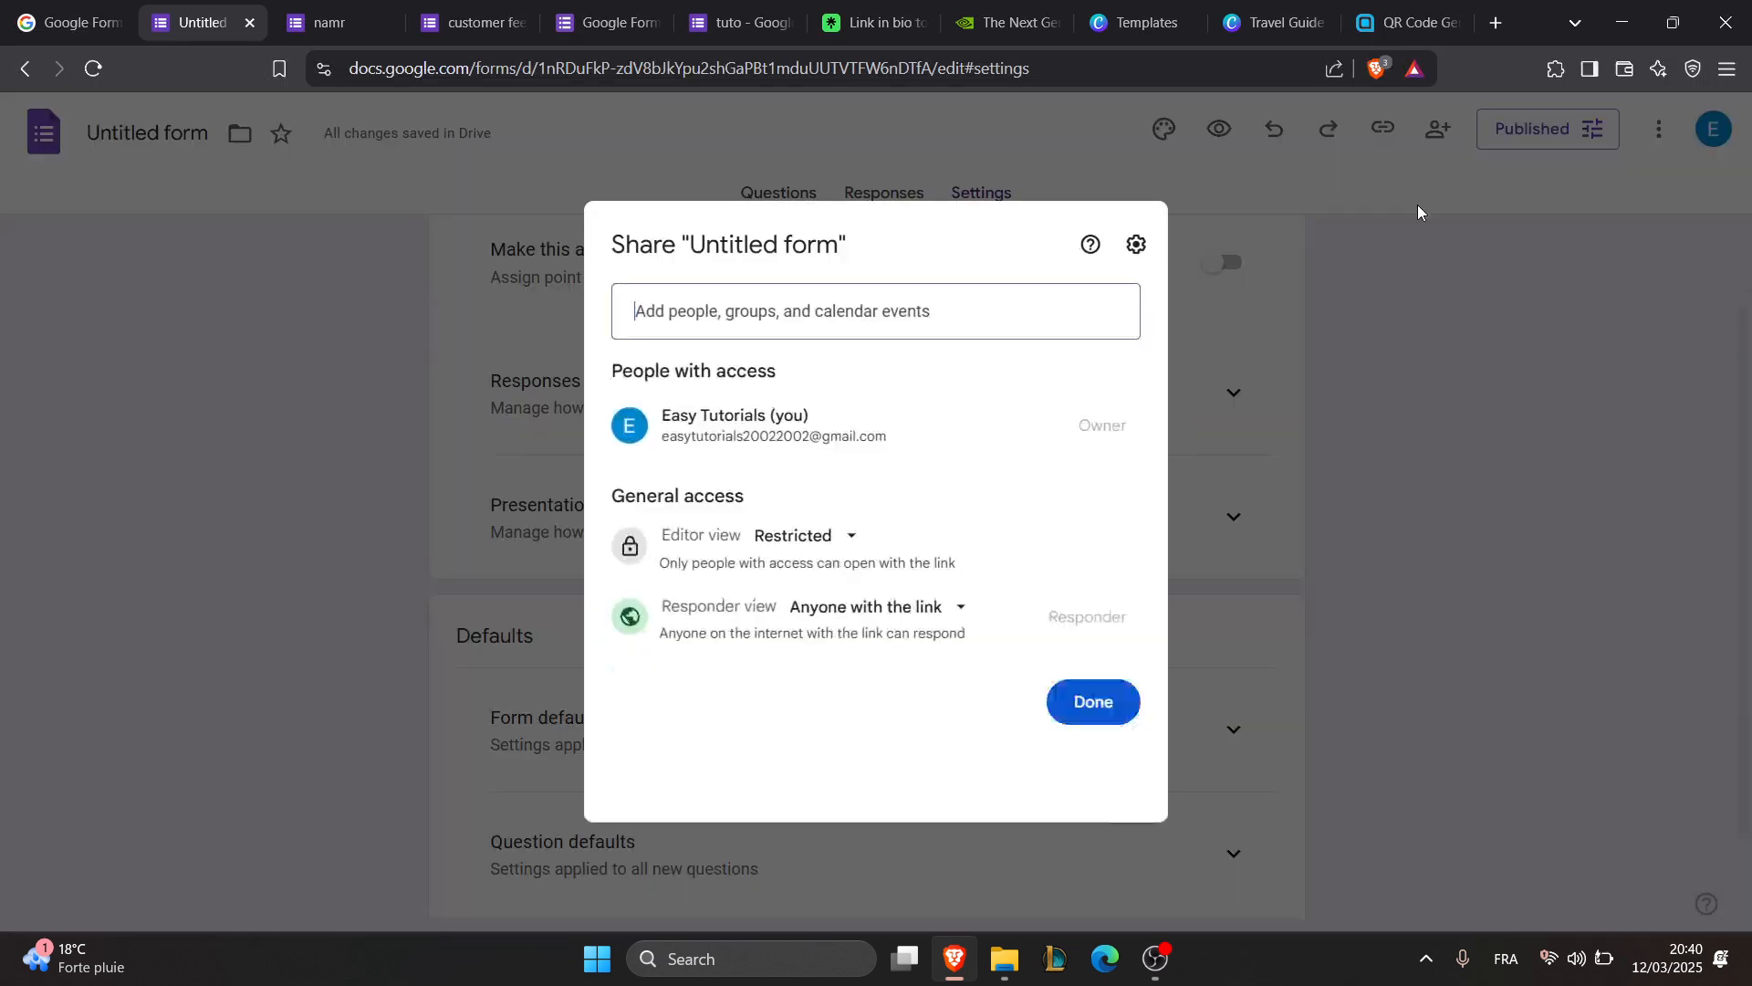
{"action": "left_click", "coordinate": [1099, 753]}
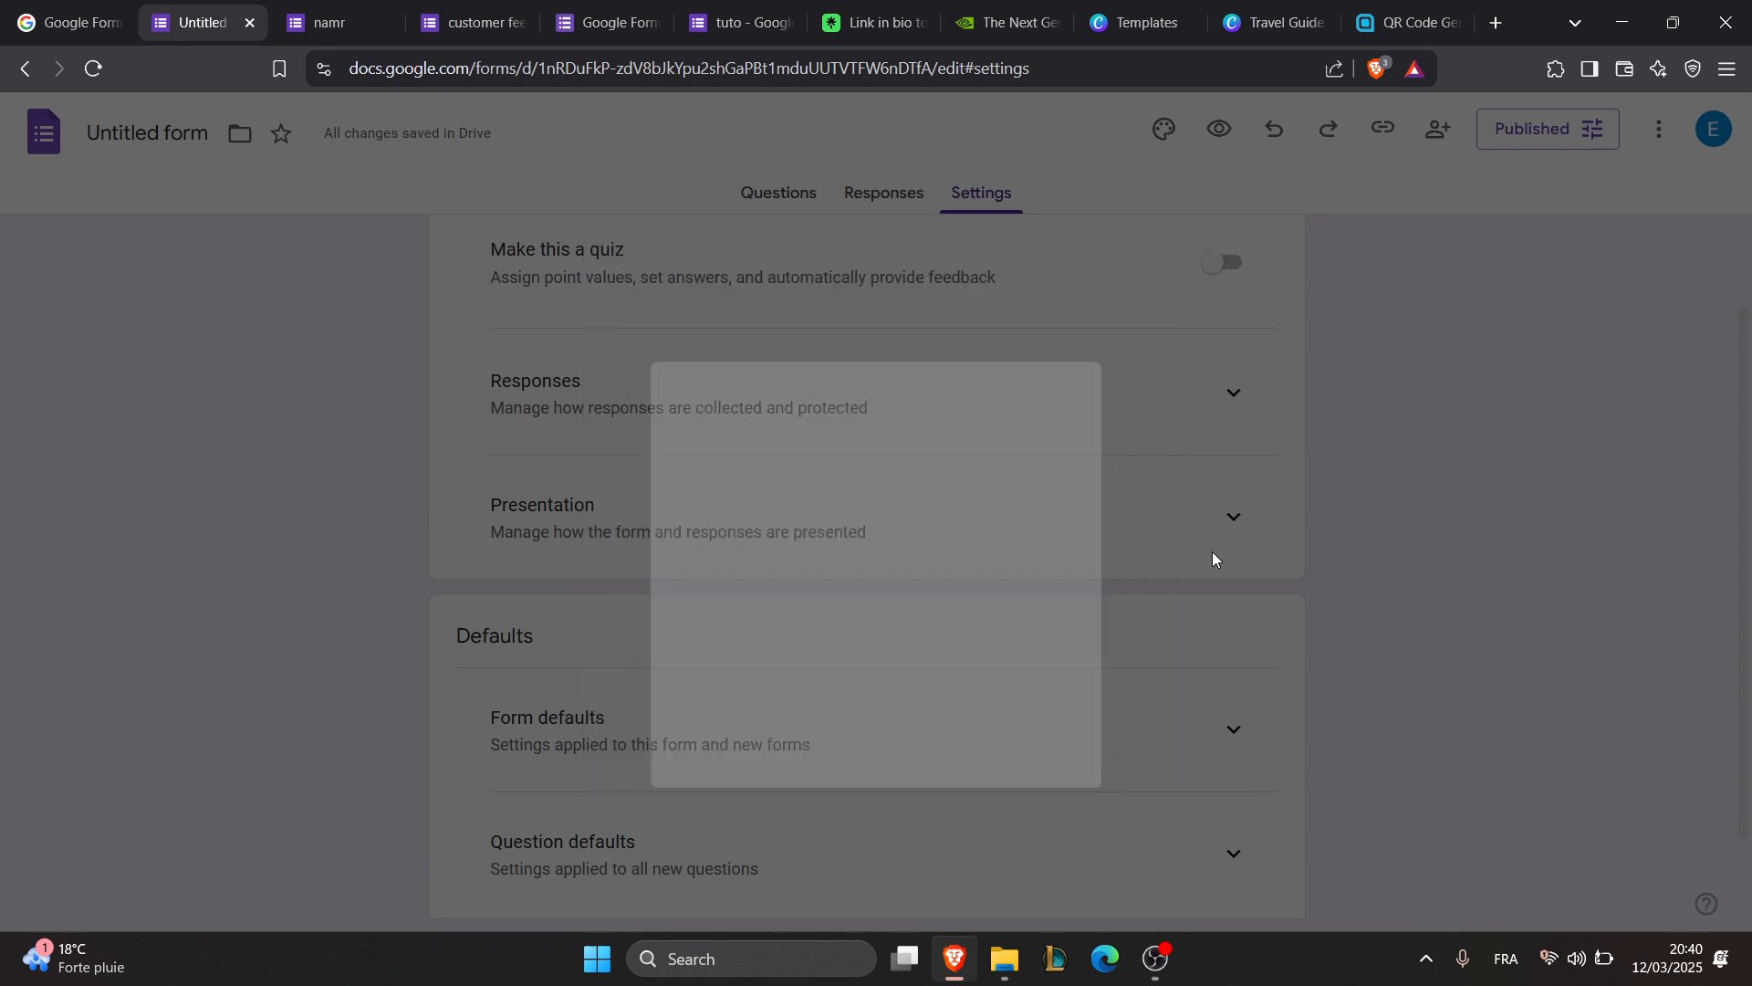
{"action": "left_click", "coordinate": [1438, 130]}
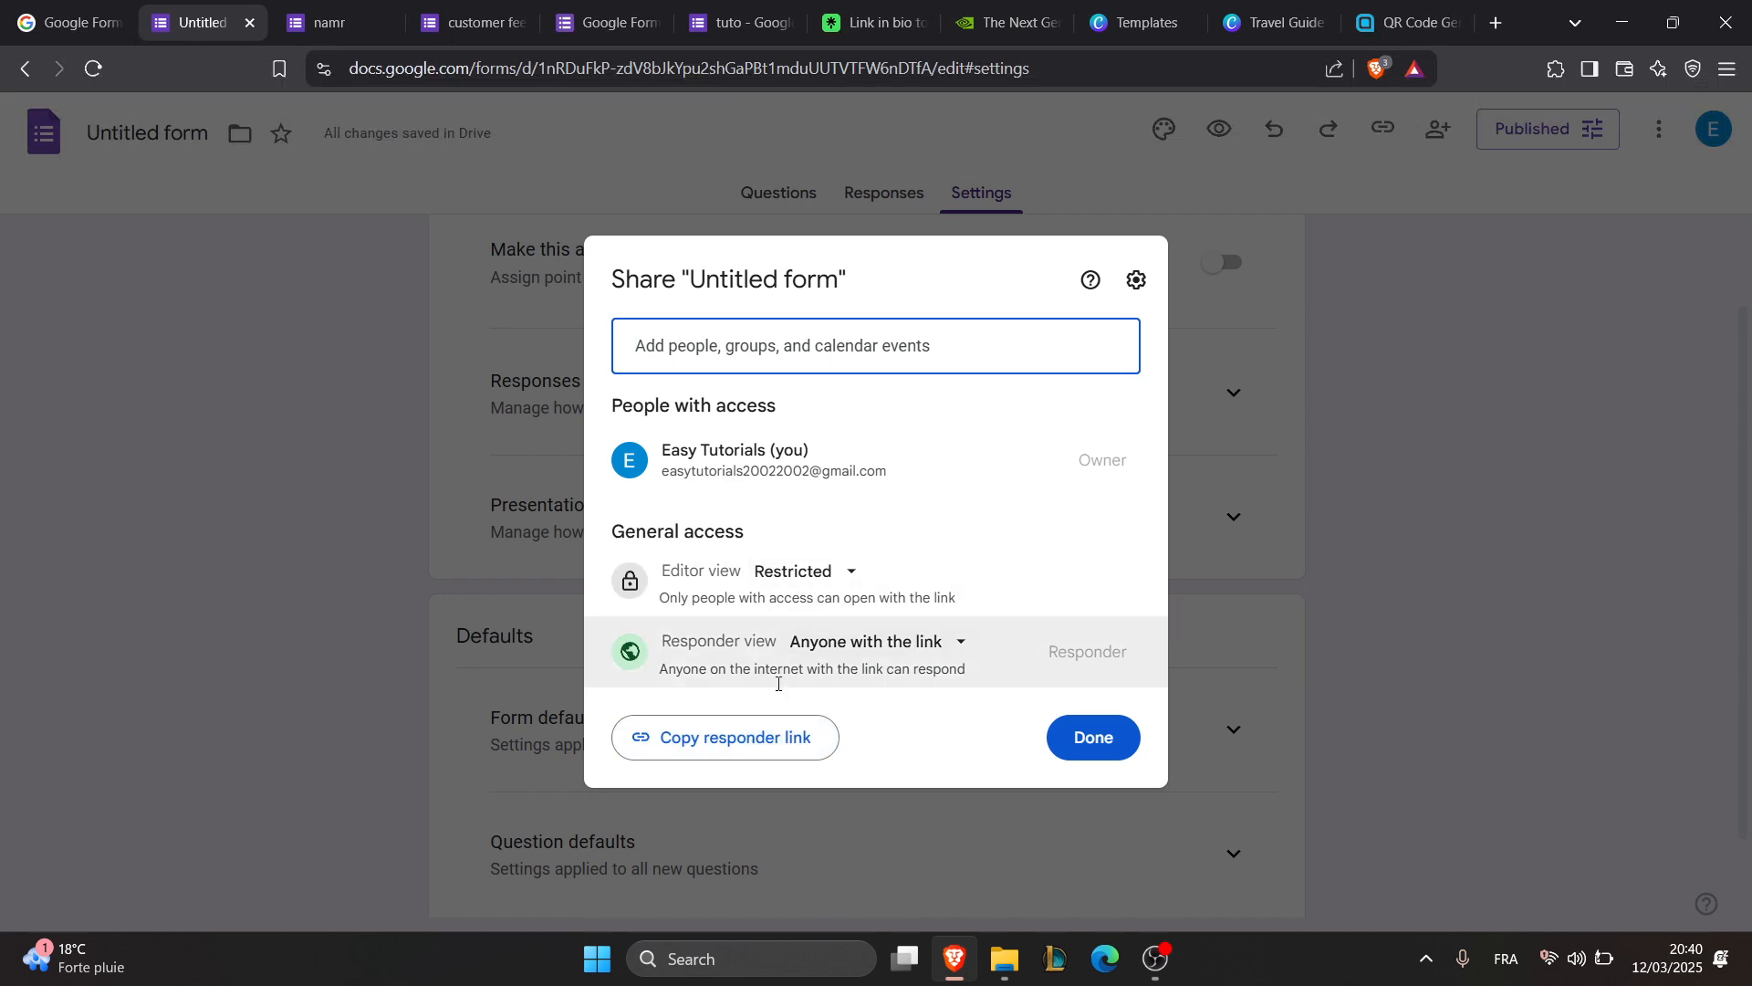
{"action": "left_click", "coordinate": [805, 572]}
{"action": "left_click", "coordinate": [838, 677]}
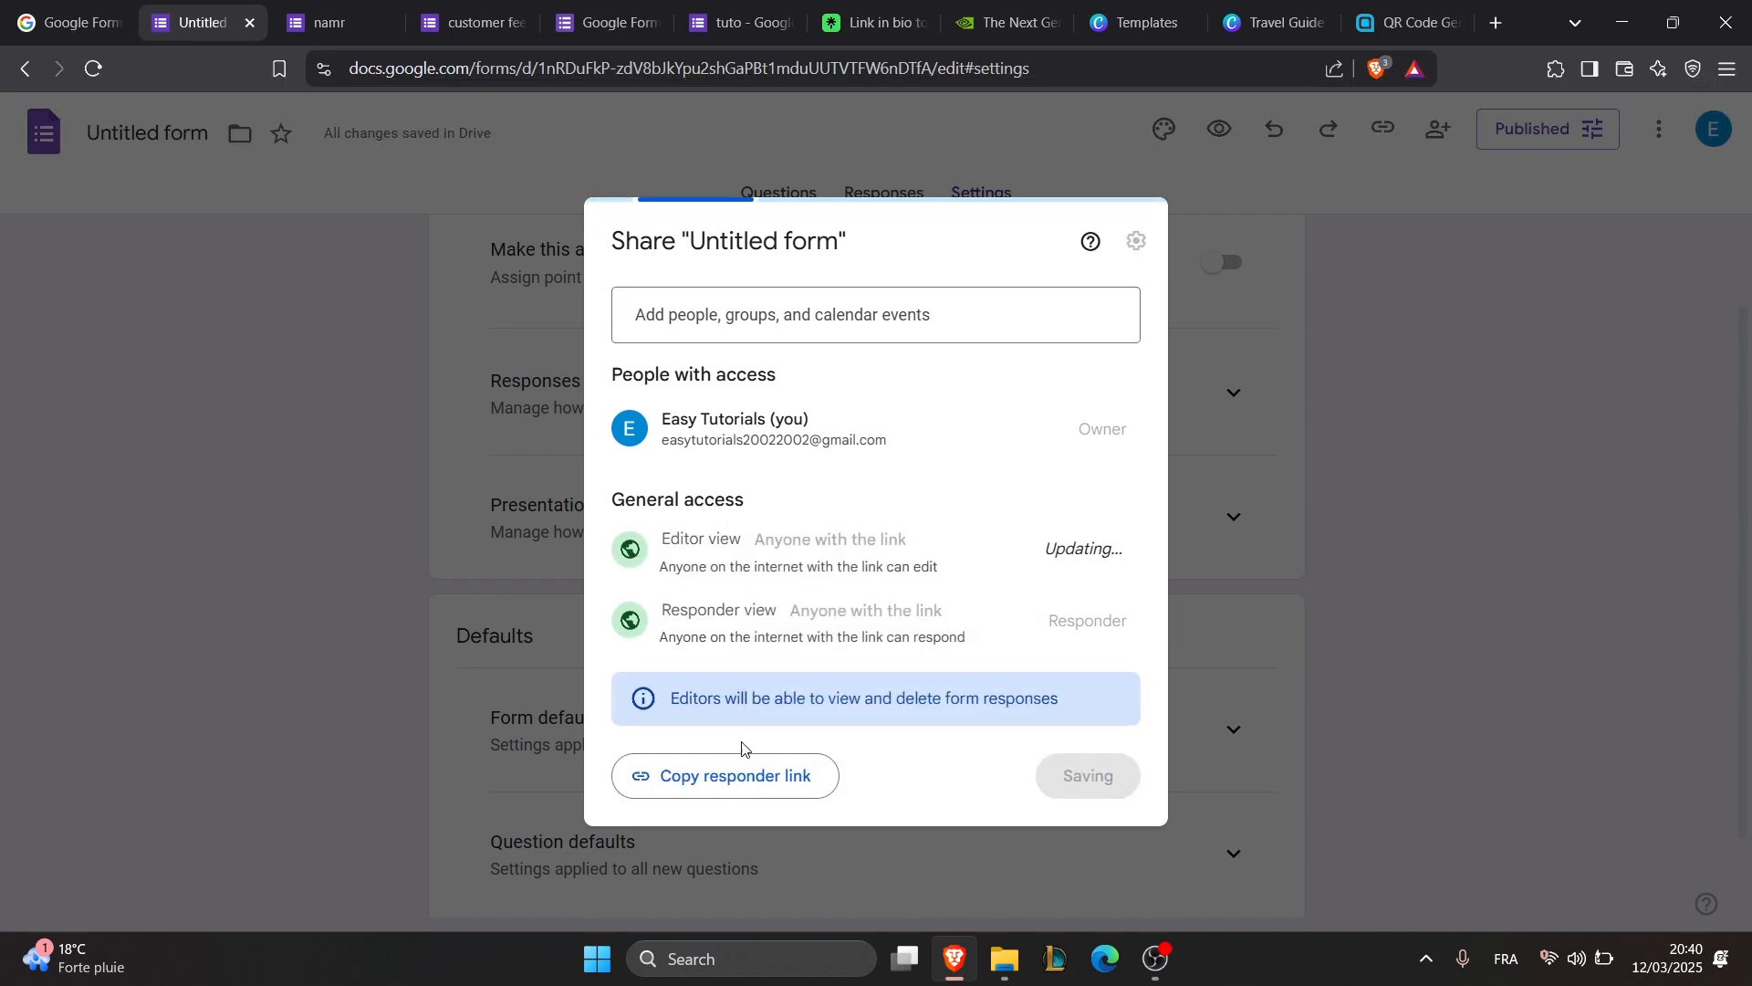
{"action": "left_click", "coordinate": [734, 768]}
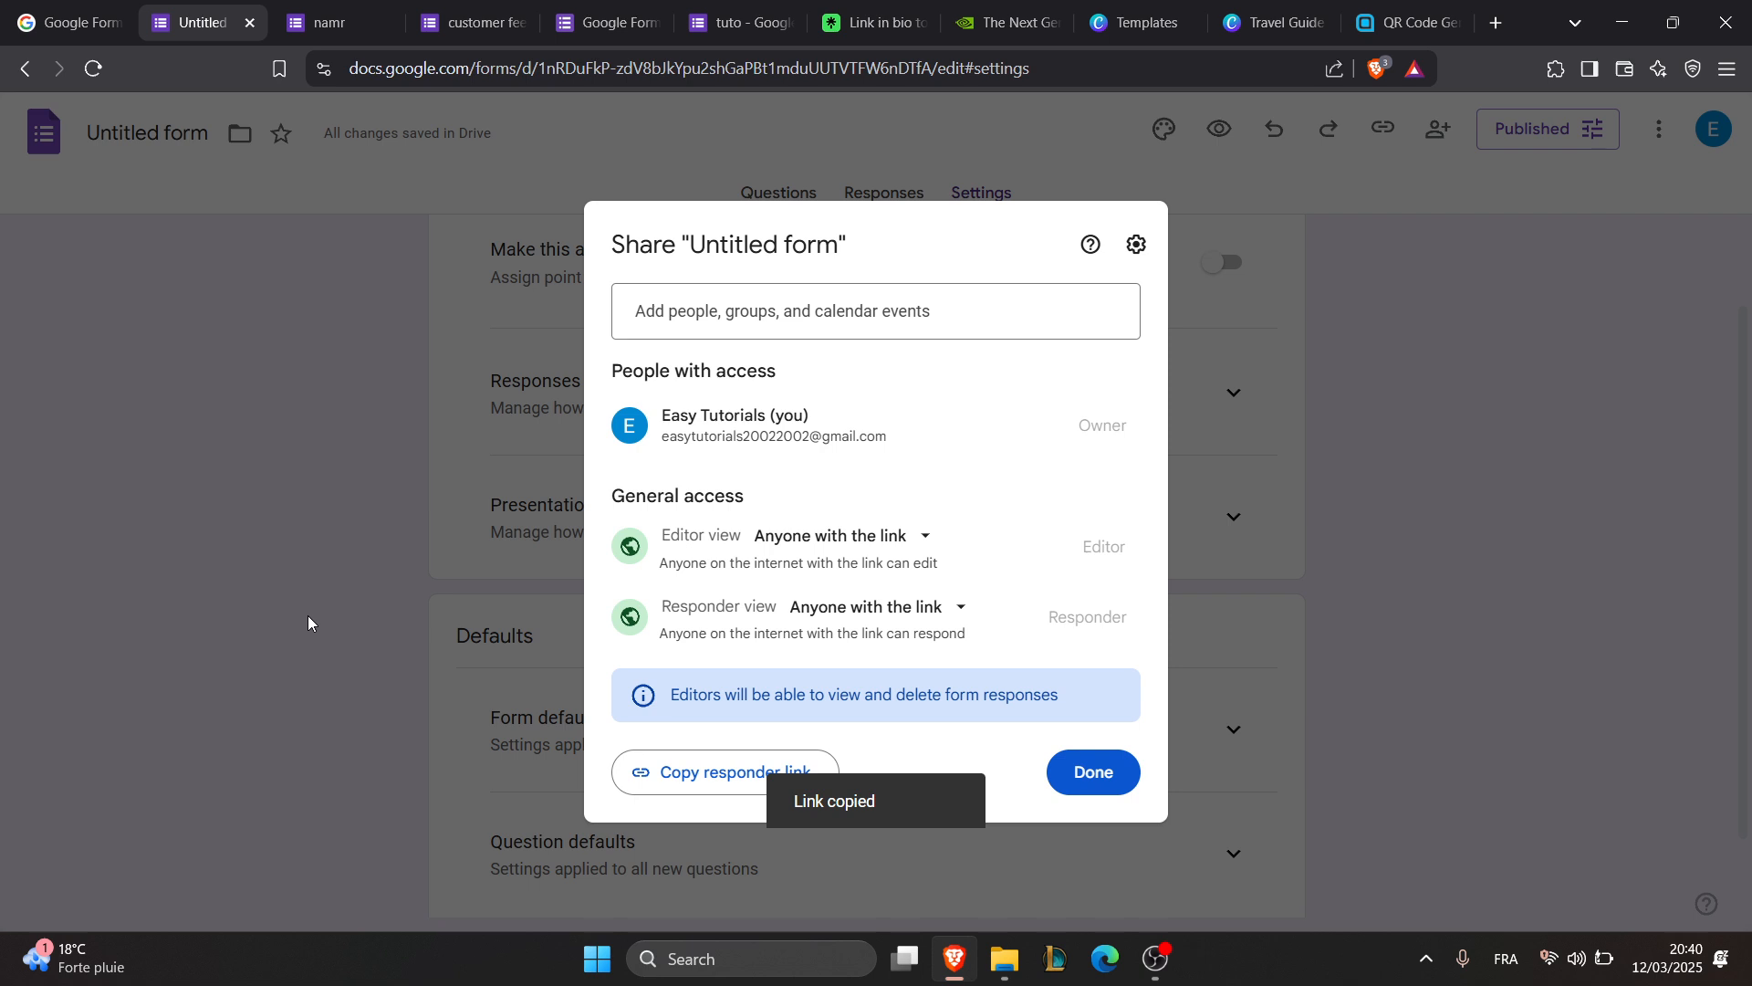